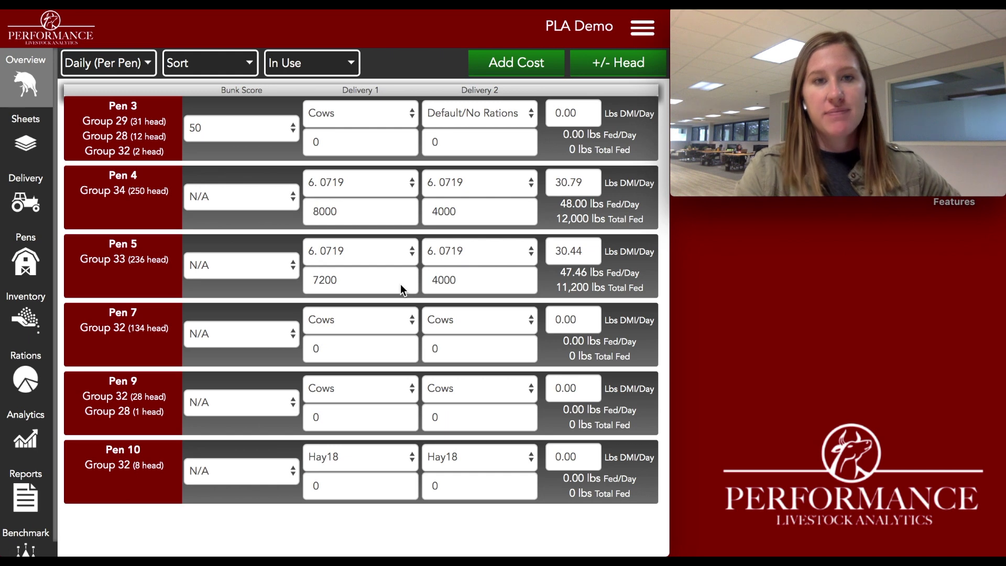
Open the inventory and switch the list from feed to the Other items
scroll(30, 332, down, 1)
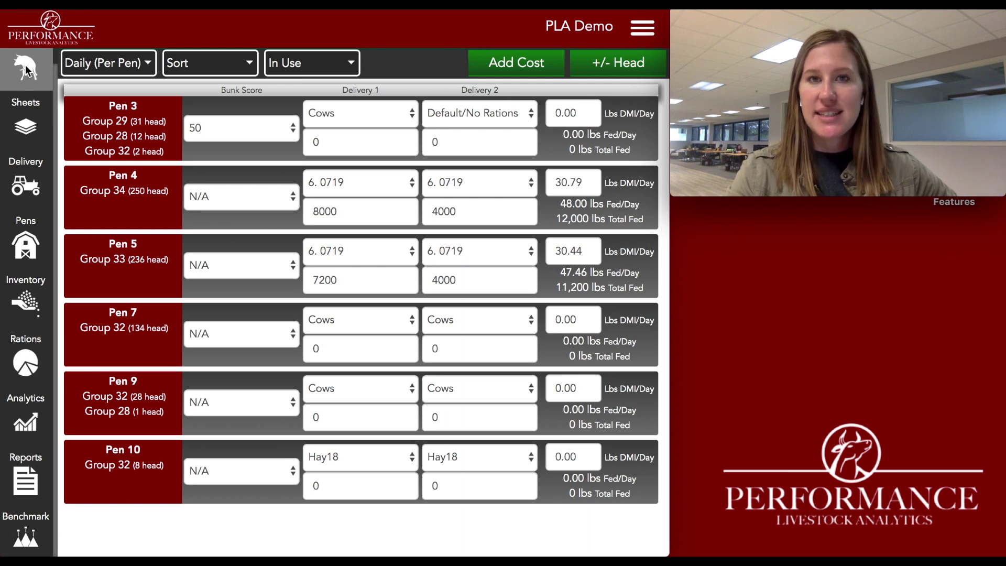
click(23, 298)
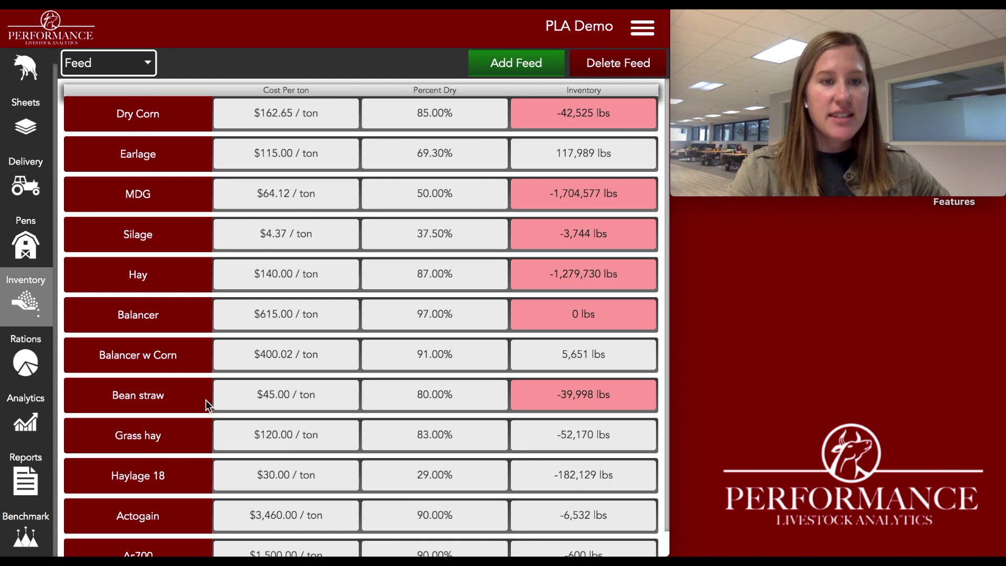
scroll(341, 325, down, 1)
scroll(341, 328, up, 1)
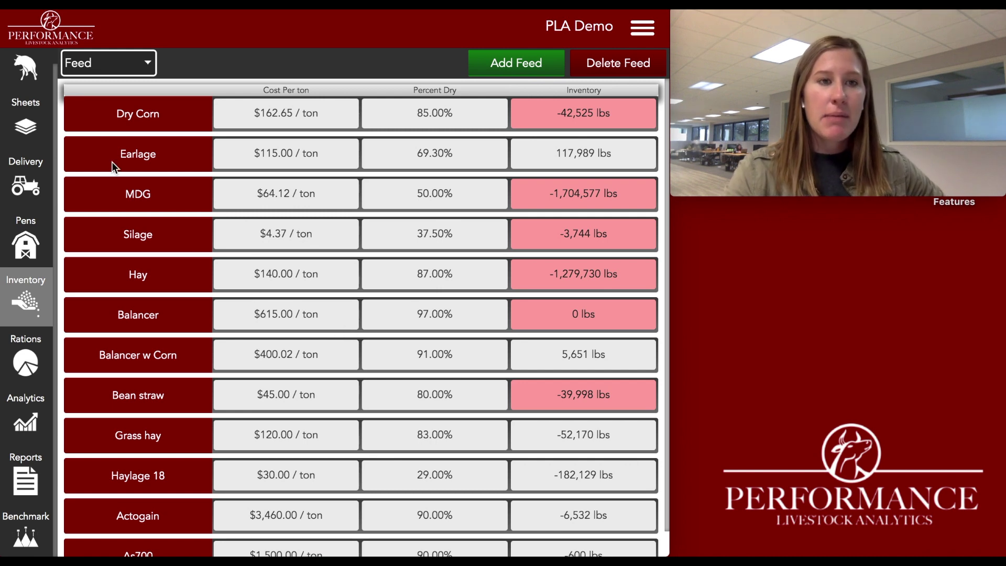
click(116, 70)
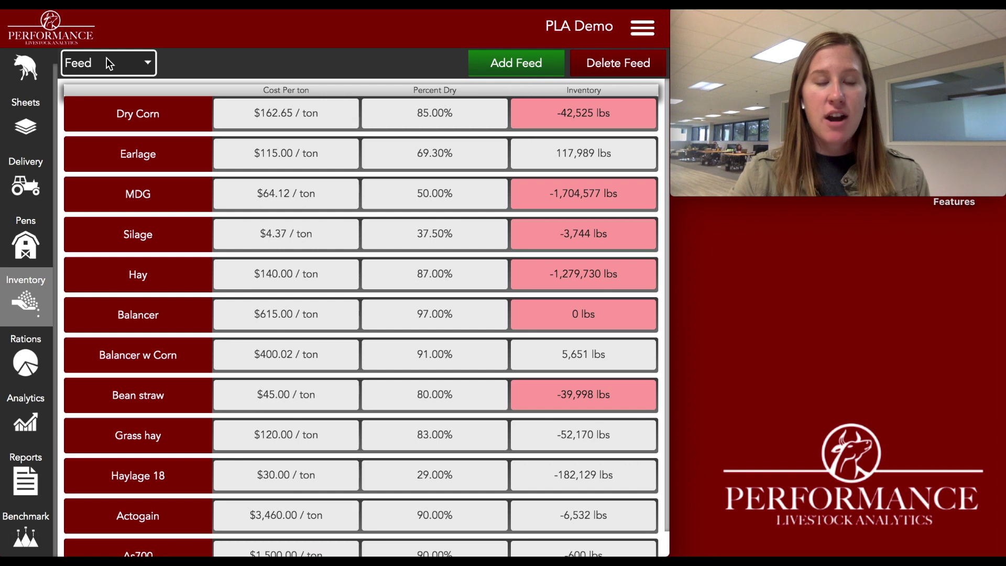
click(108, 59)
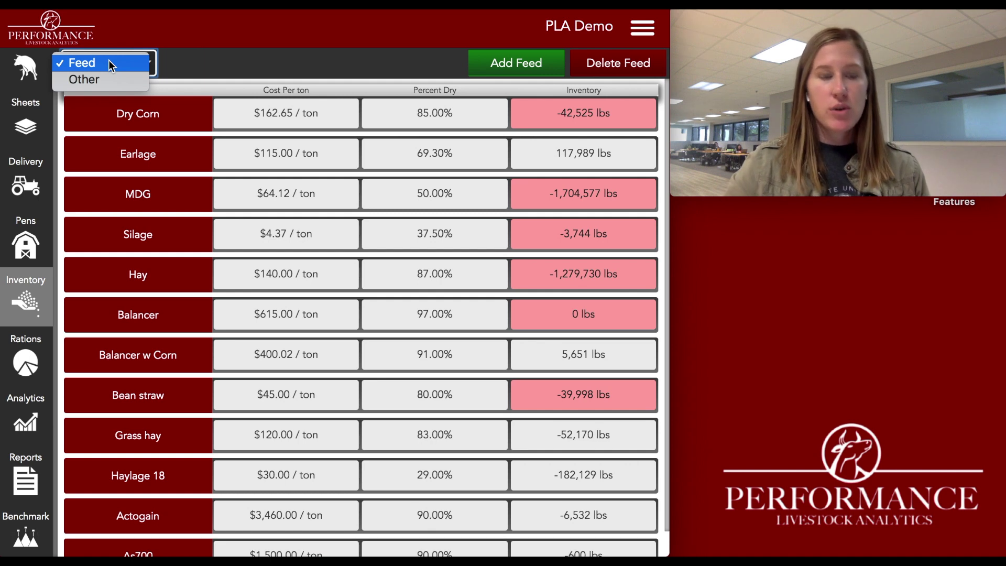
click(105, 80)
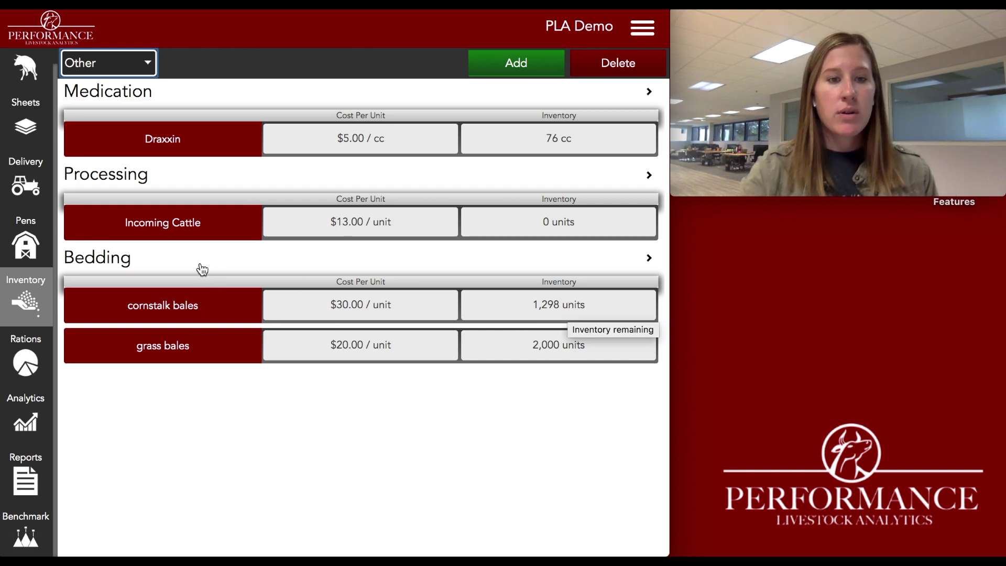
Examine the details and transaction history of the cornstalk bales and Draxxin items, closing each without saving
click(209, 302)
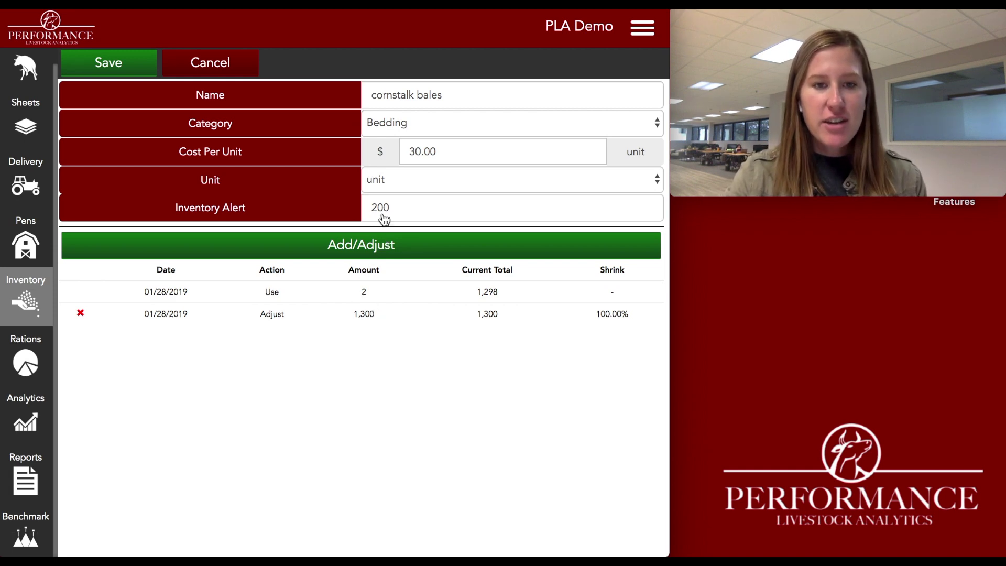
drag(499, 296, 477, 297)
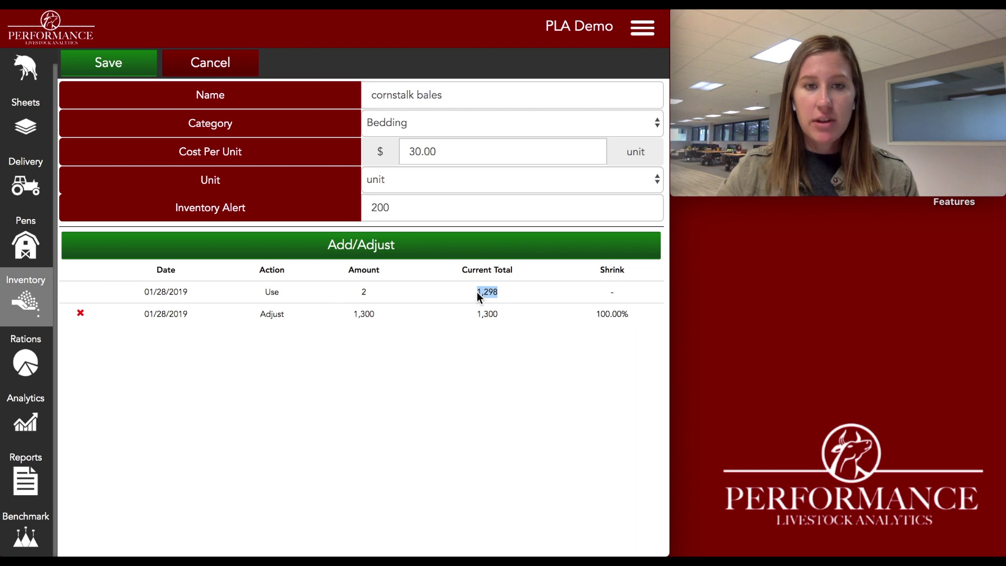
click(205, 62)
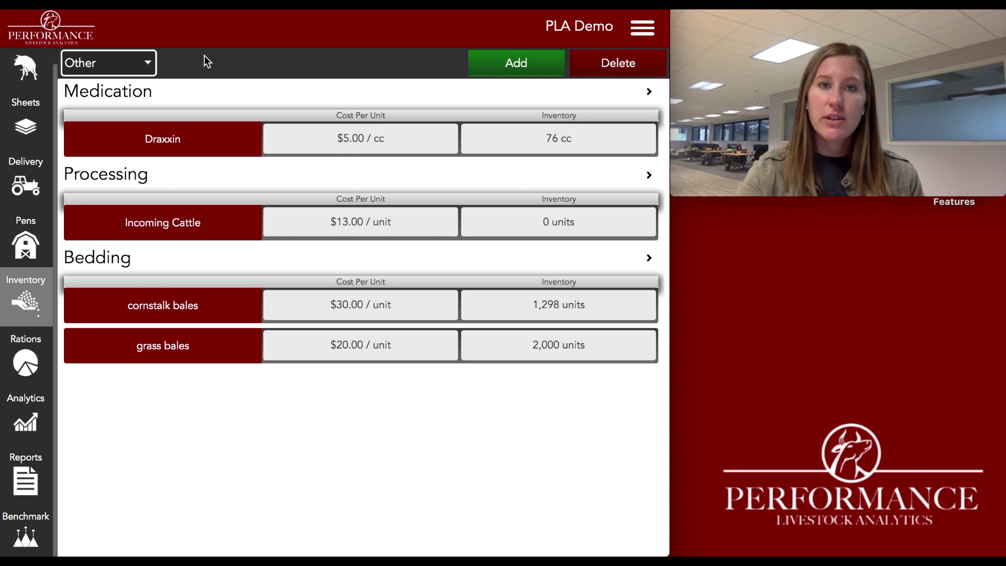
click(214, 148)
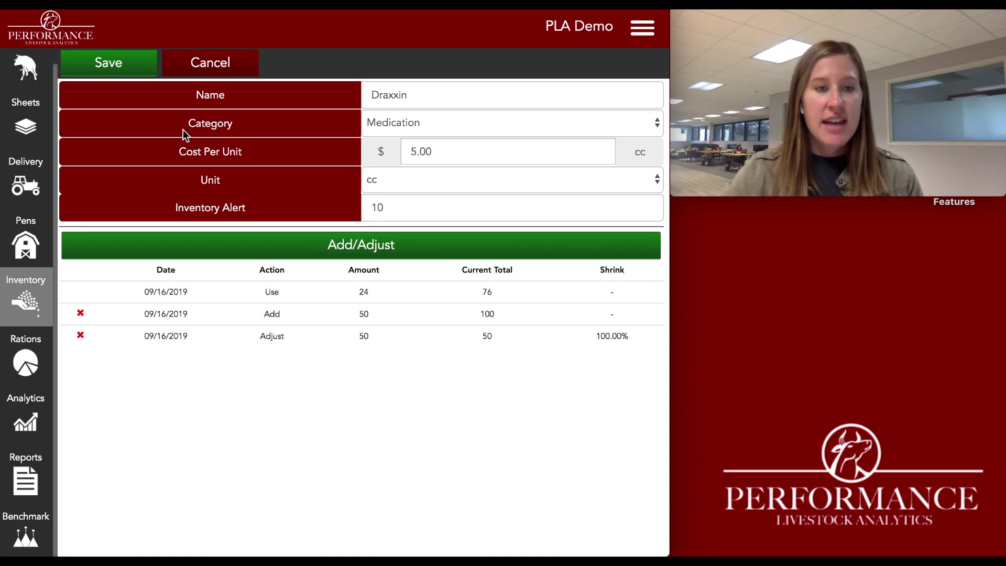
click(206, 72)
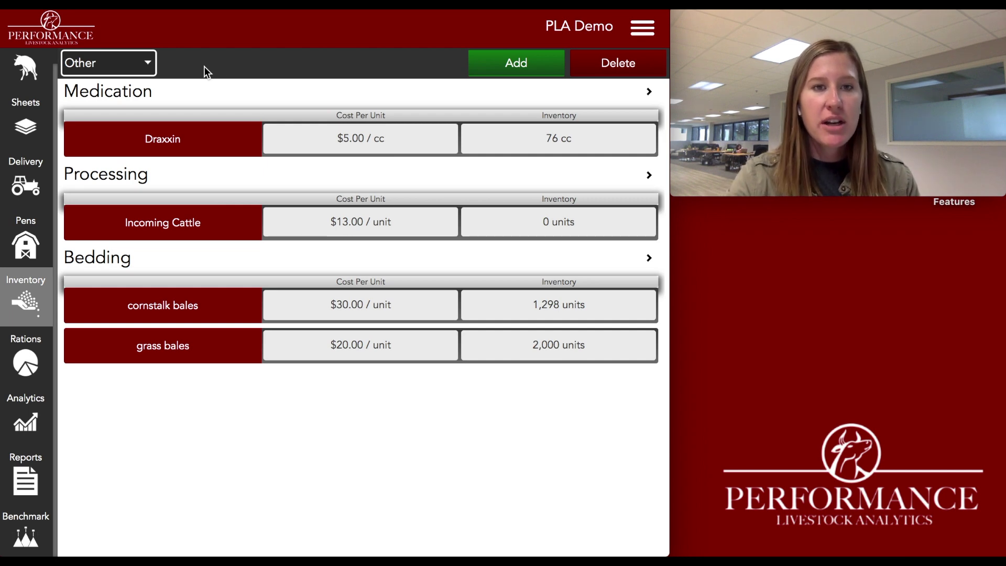
Start a new inventory item and set its category to Medication
click(509, 66)
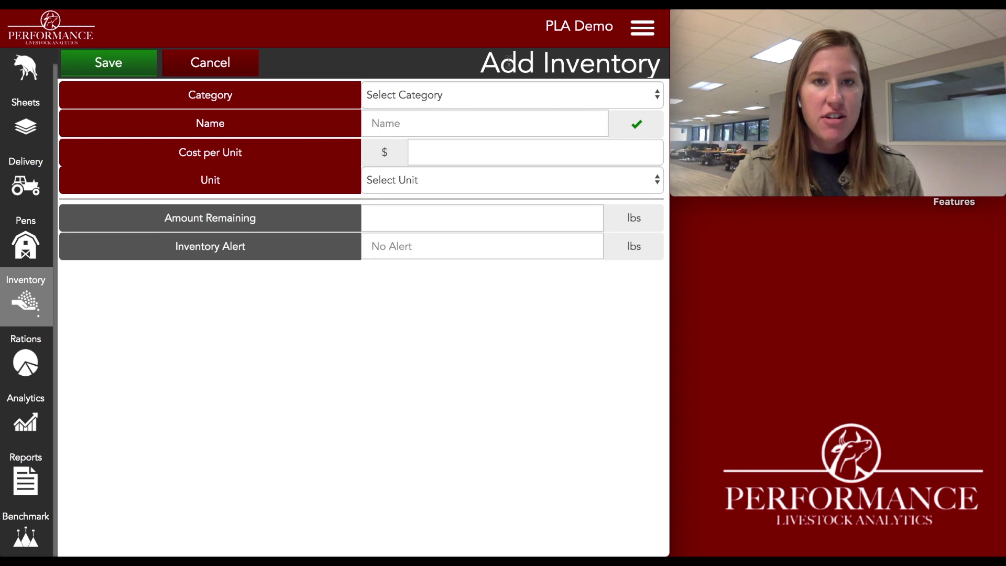
click(507, 95)
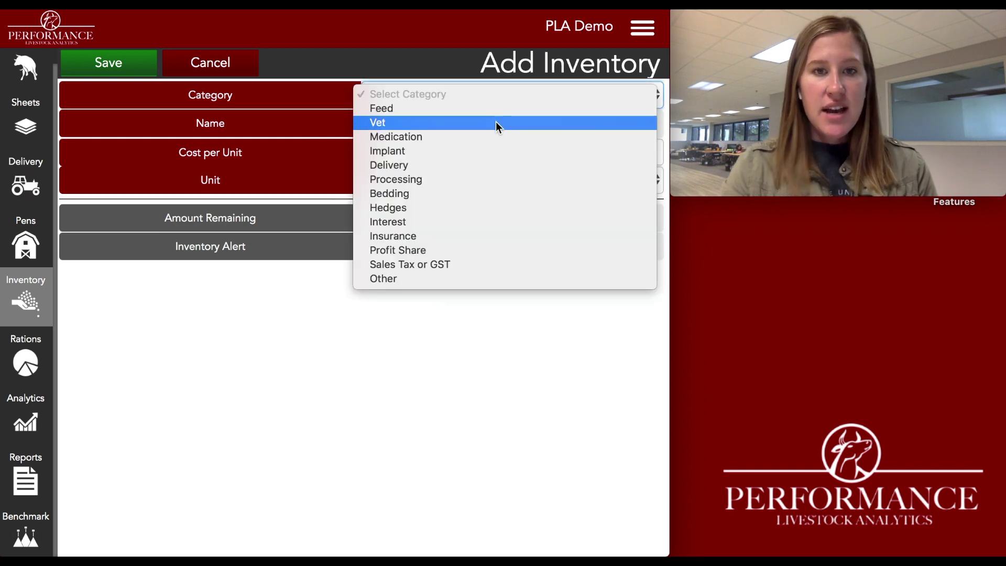
click(490, 135)
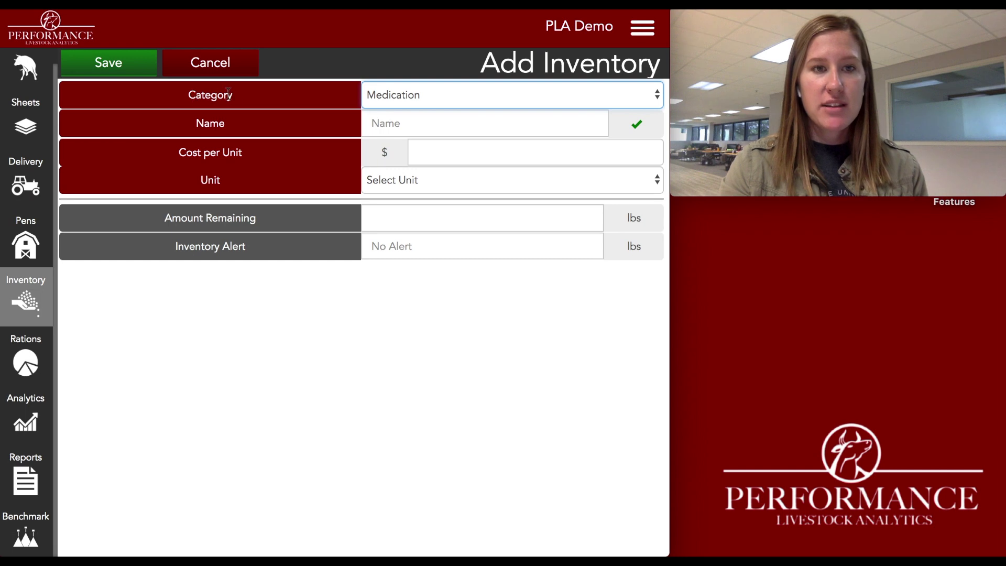
click(194, 96)
double_click(194, 96)
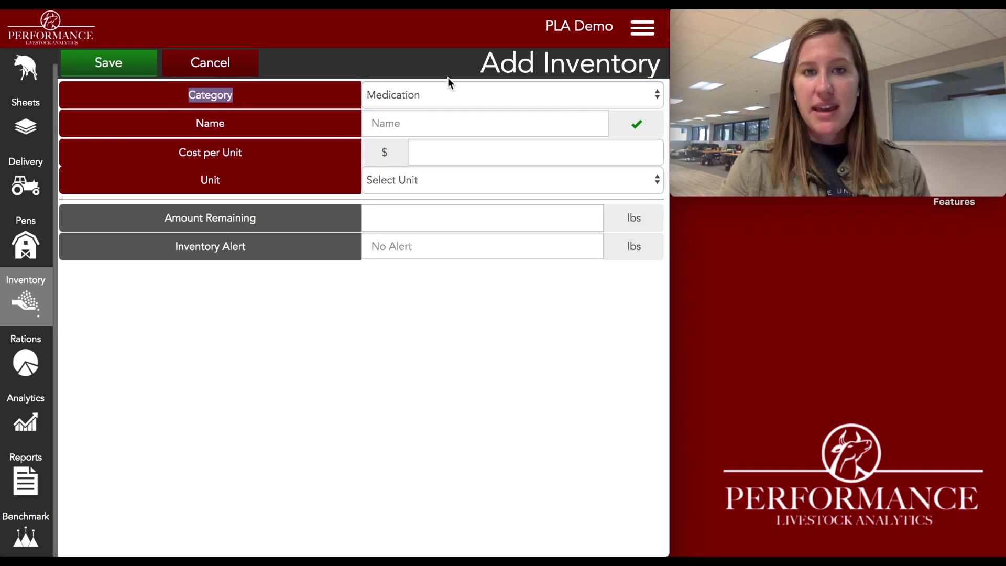
Browse the suggested medication names, then name the new inventory item CTC
click(421, 125)
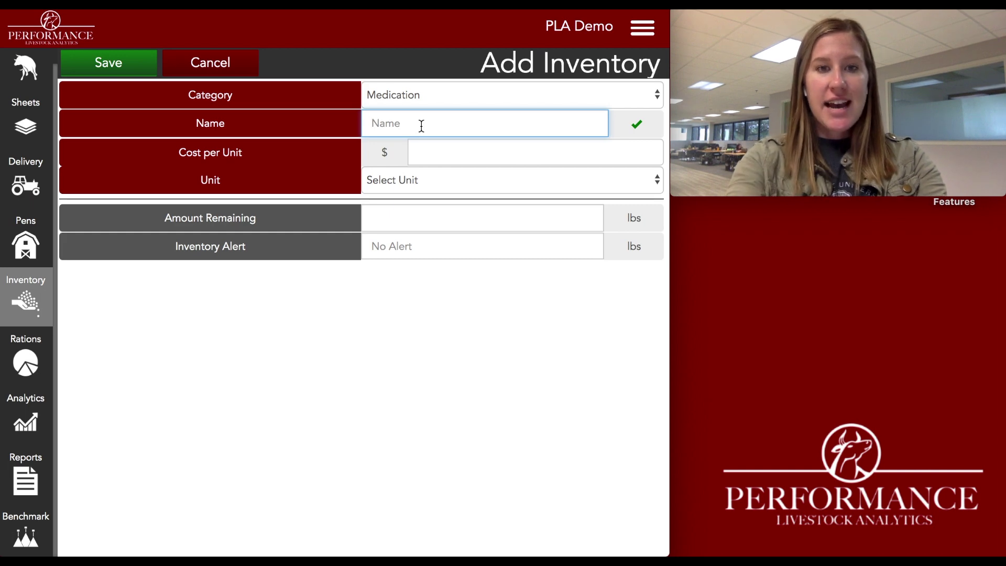
text(c)
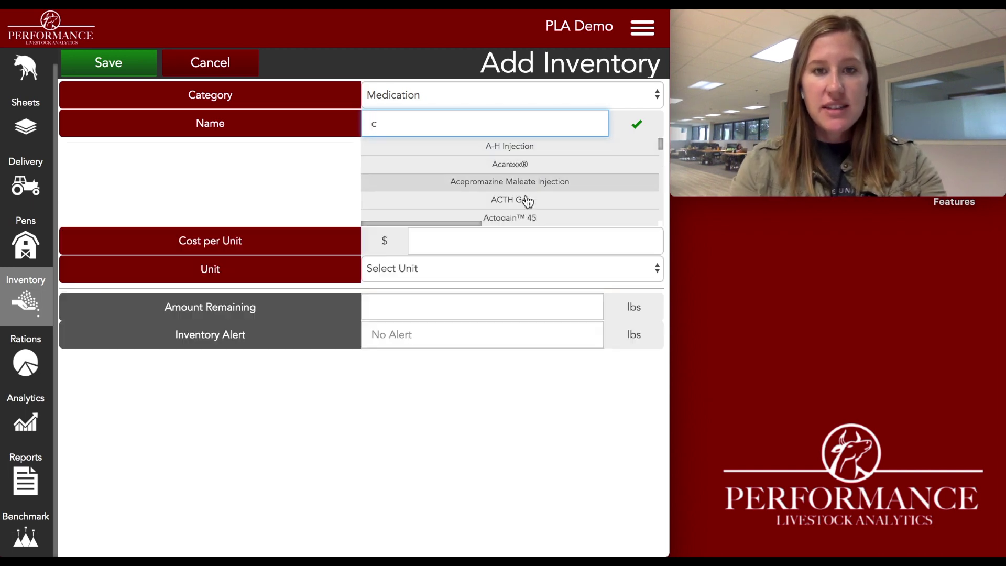
scroll(527, 218, down, 1)
scroll(527, 218, down, 4)
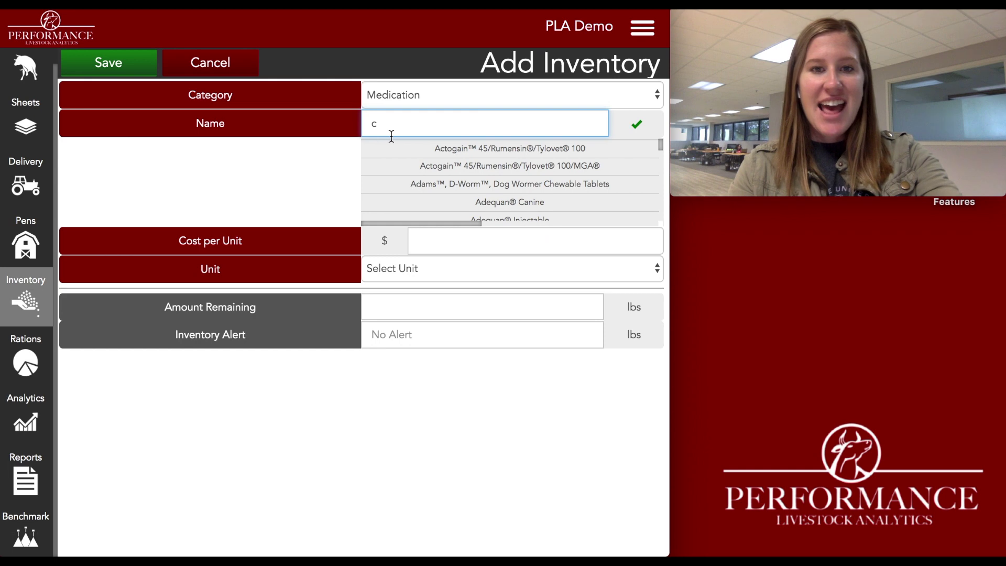
scroll(524, 189, down, 2)
scroll(524, 188, down, 5)
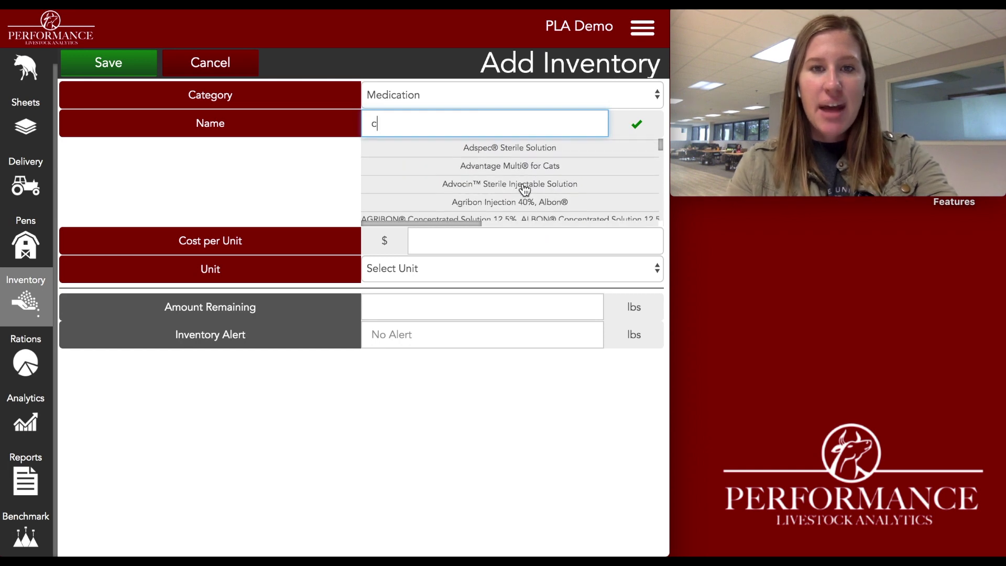
scroll(523, 189, down, 3)
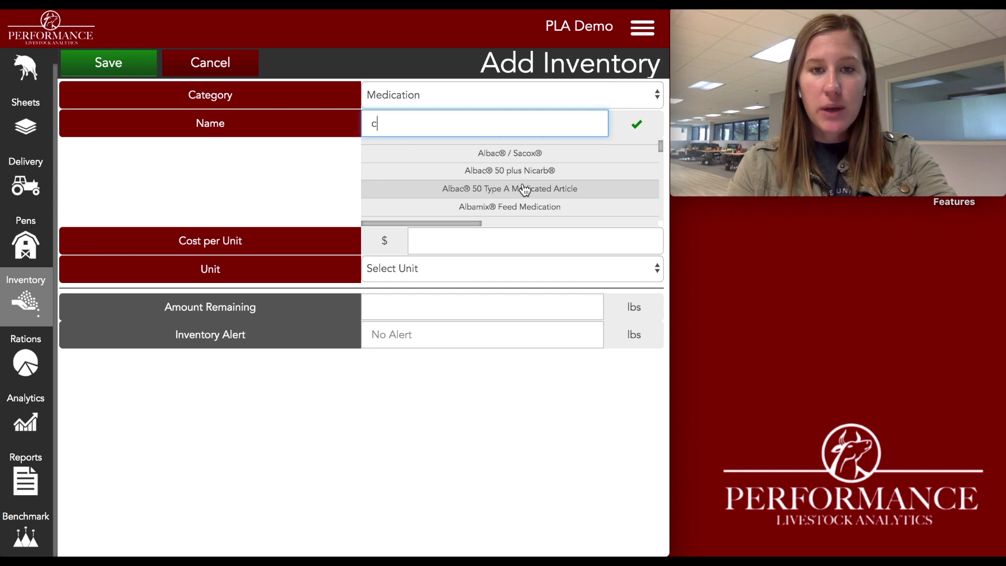
scroll(525, 189, down, 3)
scroll(524, 189, down, 3)
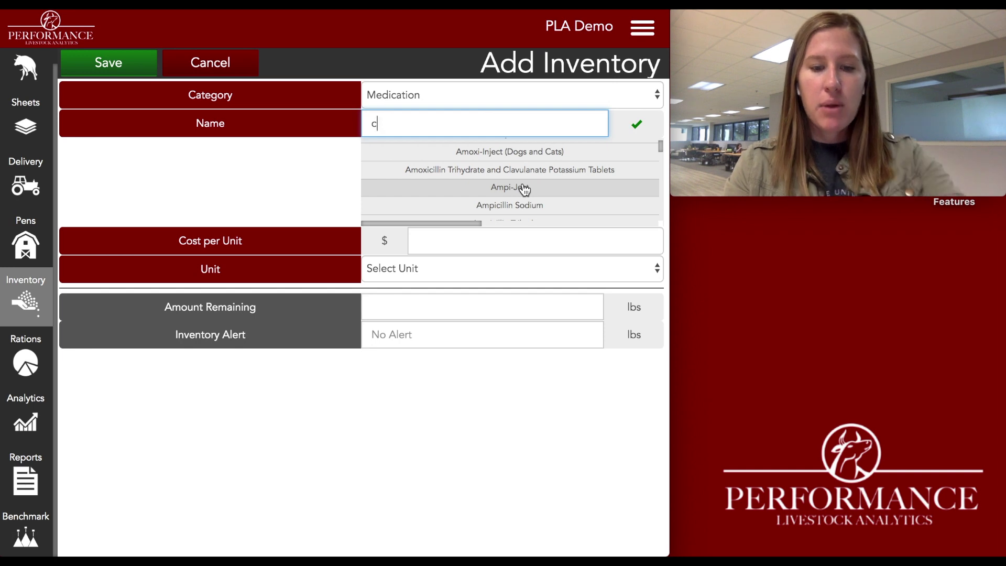
key(BackSpace)
text(C)
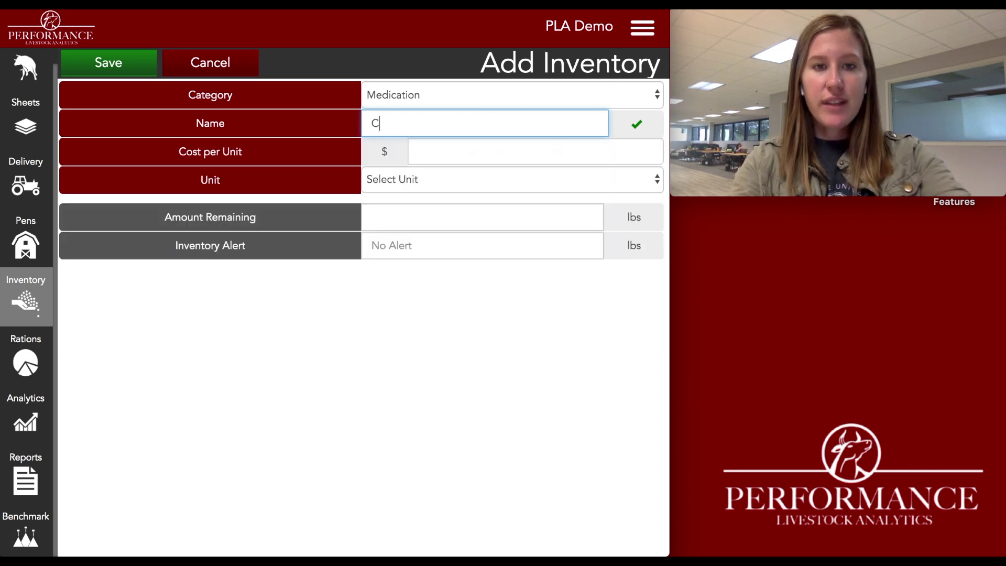
text(TC)
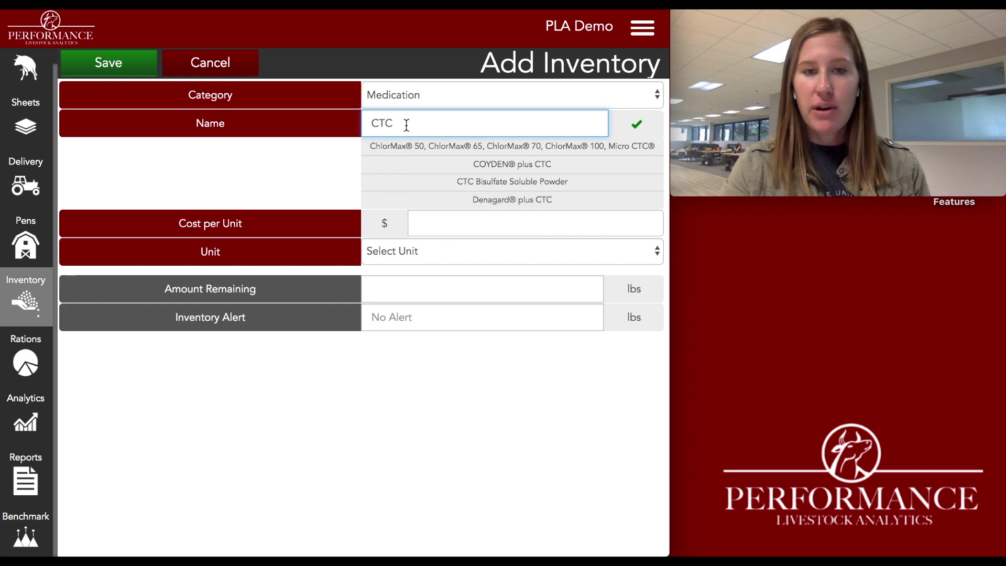
Set the CTC item's unit to unit and its cost per unit to $100.00, and save it
click(433, 227)
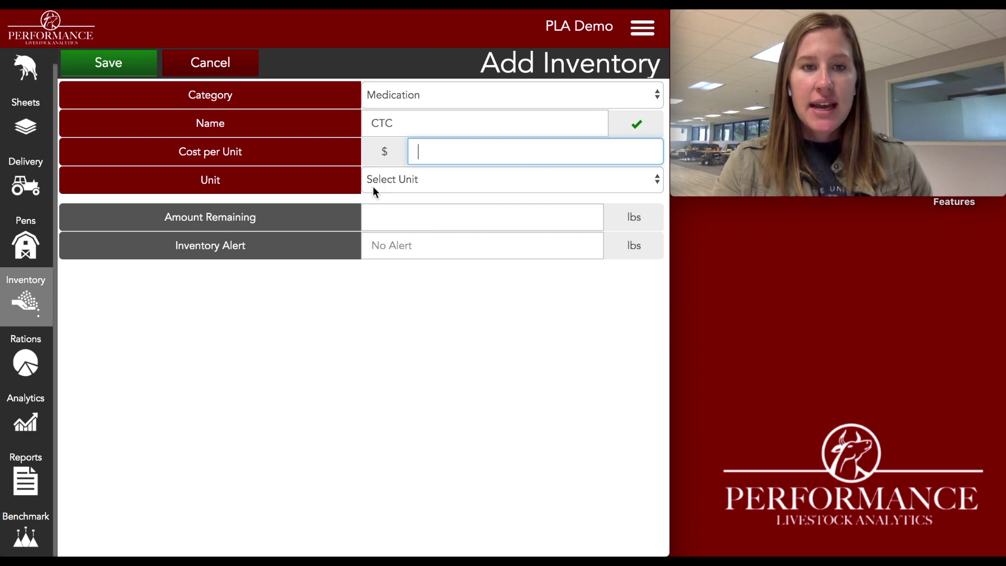
click(404, 181)
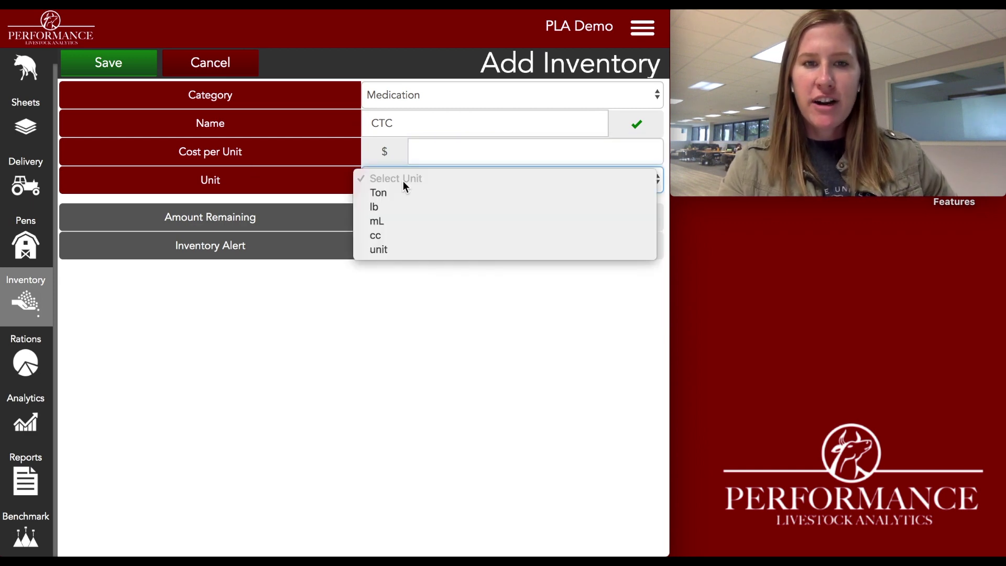
click(394, 249)
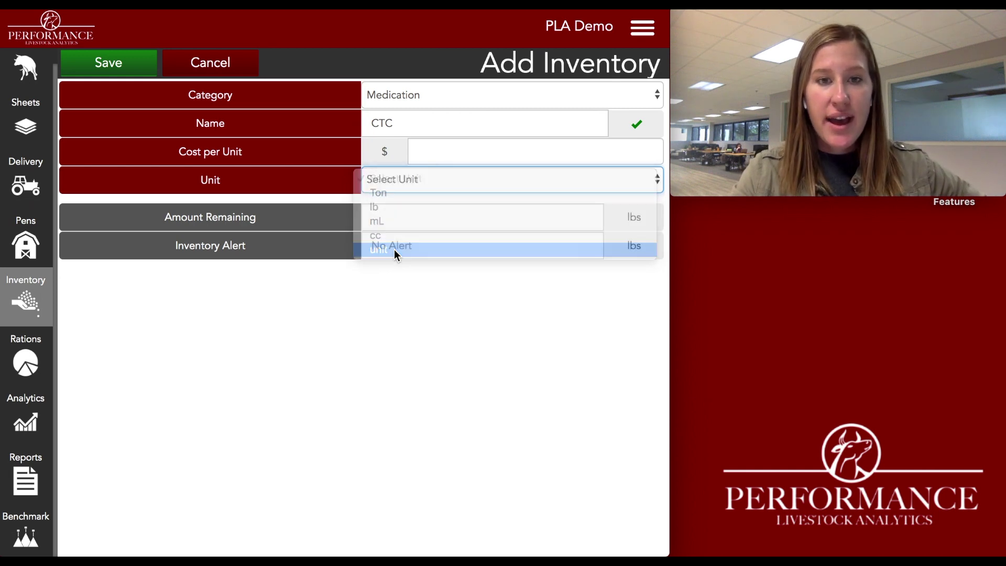
click(446, 150)
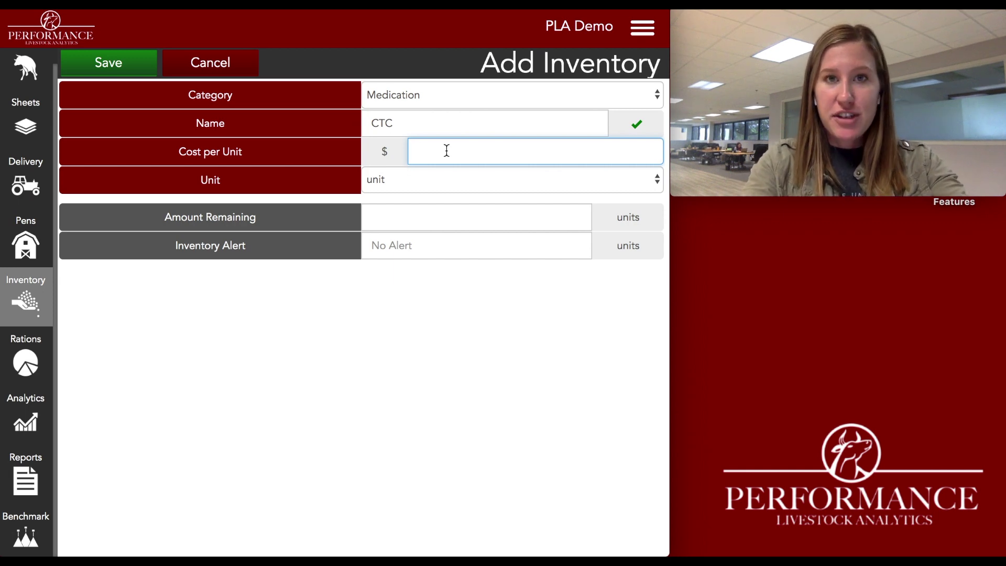
text(100.00)
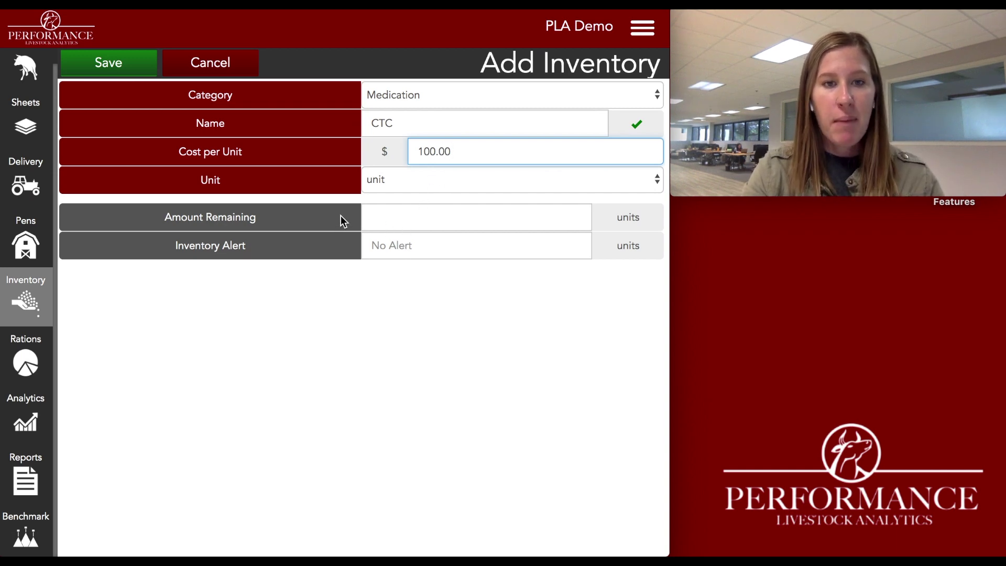
click(309, 235)
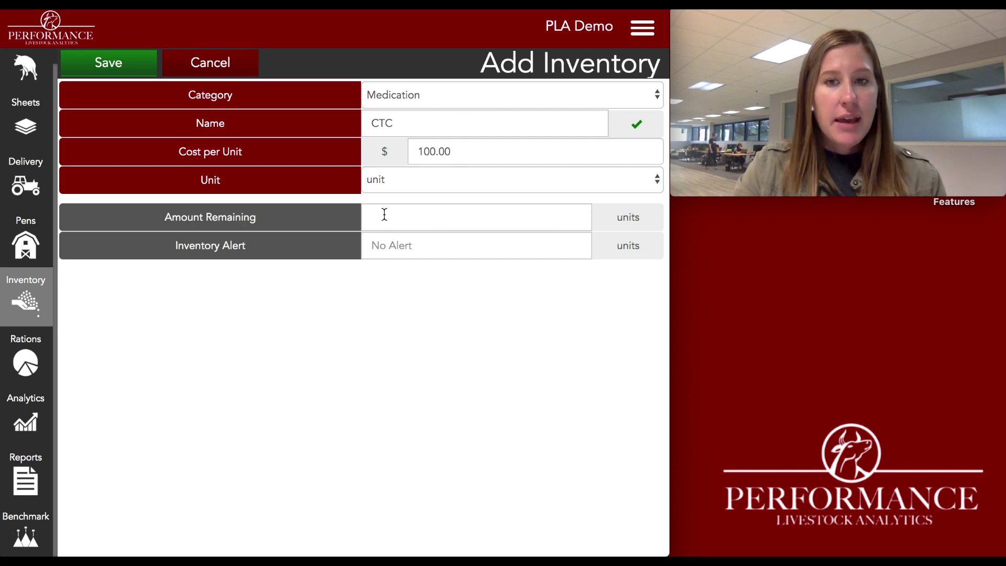
click(134, 74)
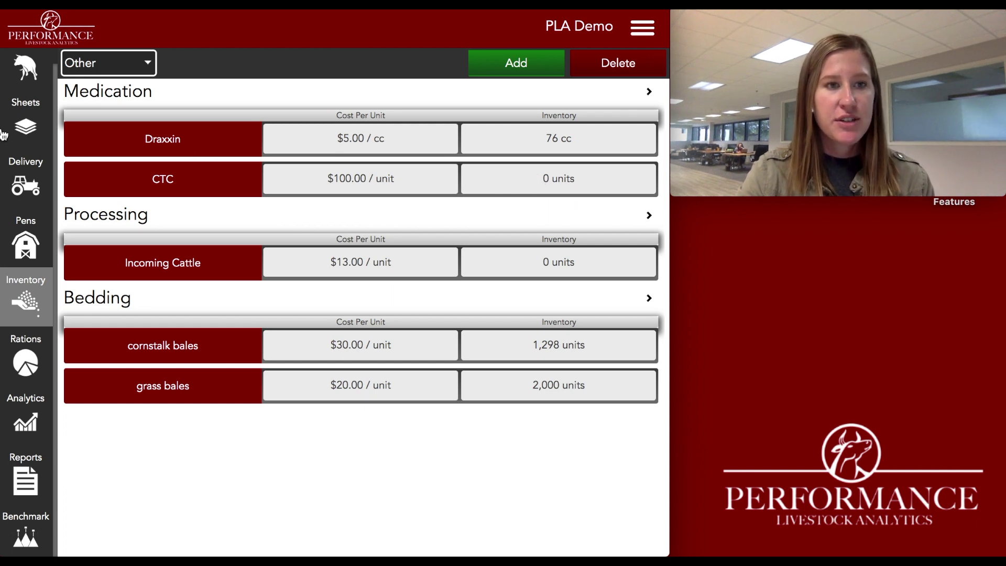
Start a new cost entry from the pen overview and keep it assigned Per Group
scroll(25, 134, up, 1)
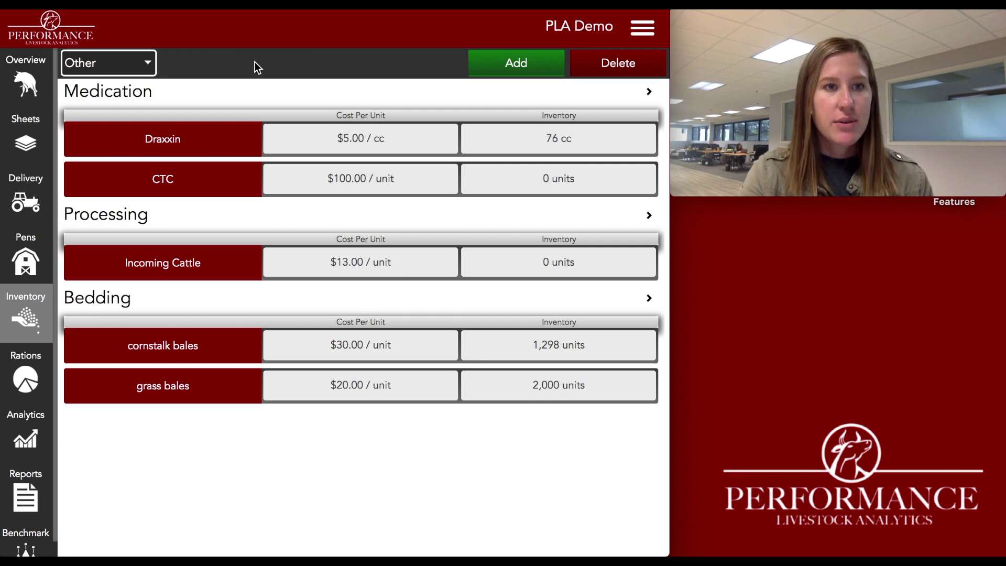
click(36, 79)
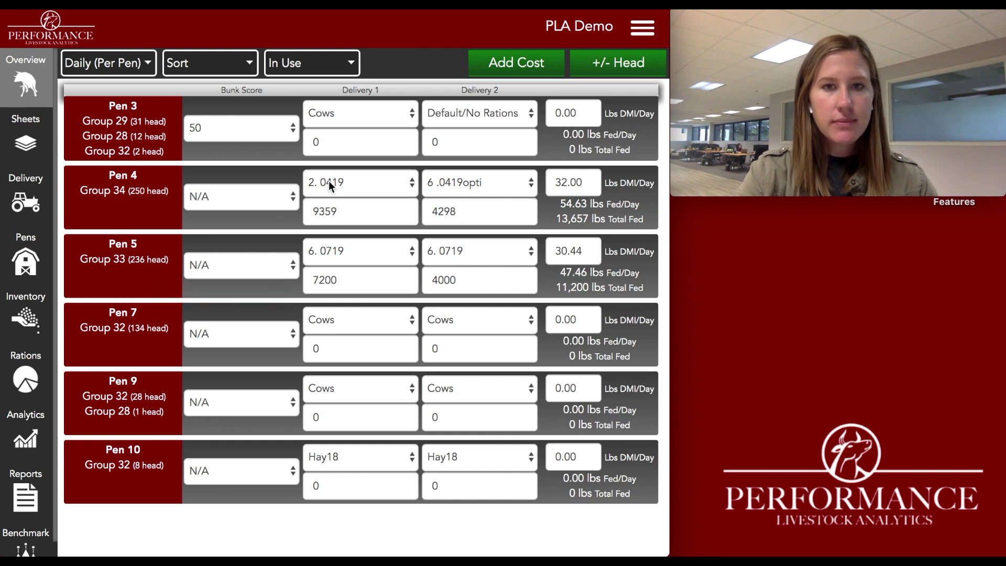
click(508, 65)
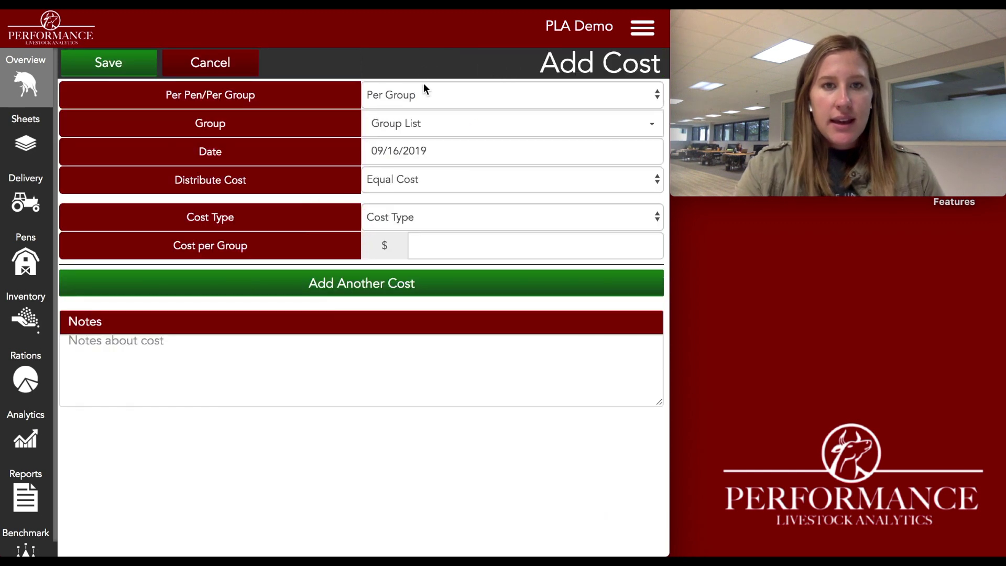
click(447, 100)
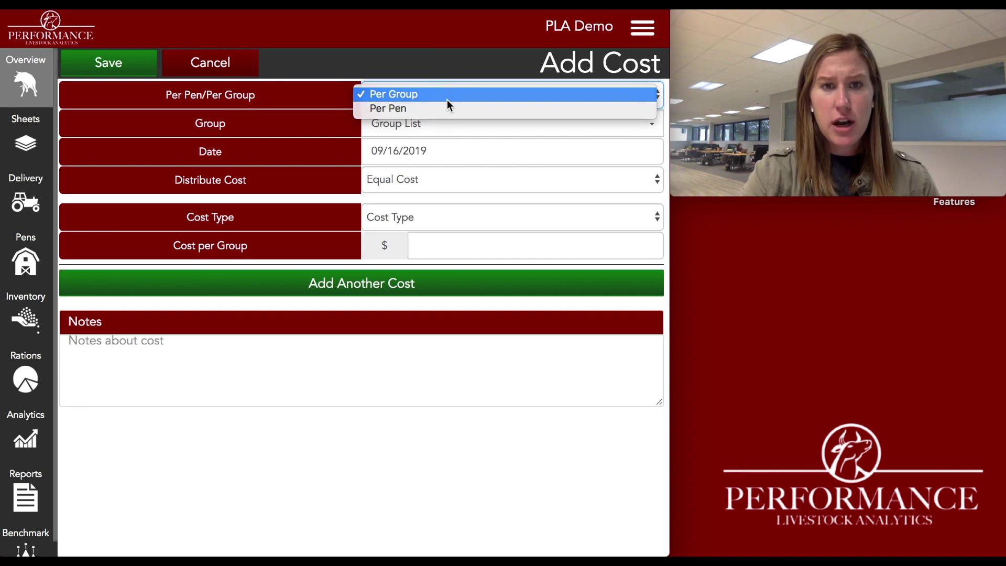
click(447, 99)
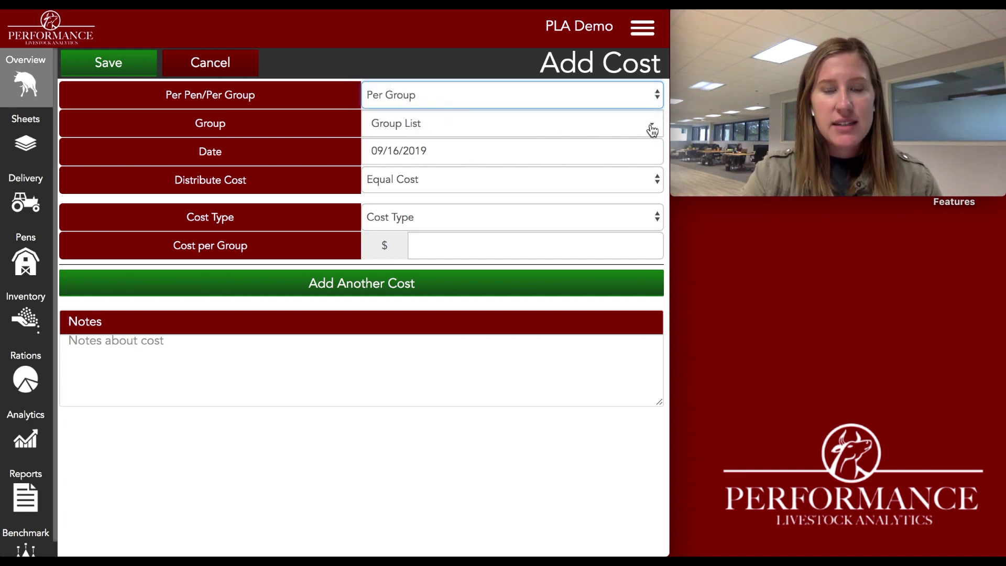
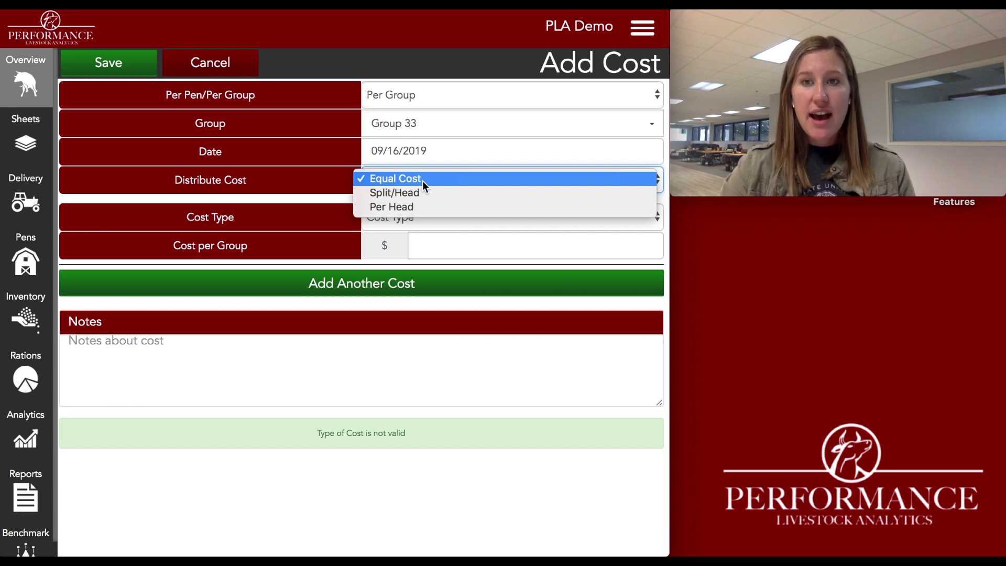
Check the group list while keeping Group 33 selected, and keep the cost distribution set to Equal Cost
click(641, 128)
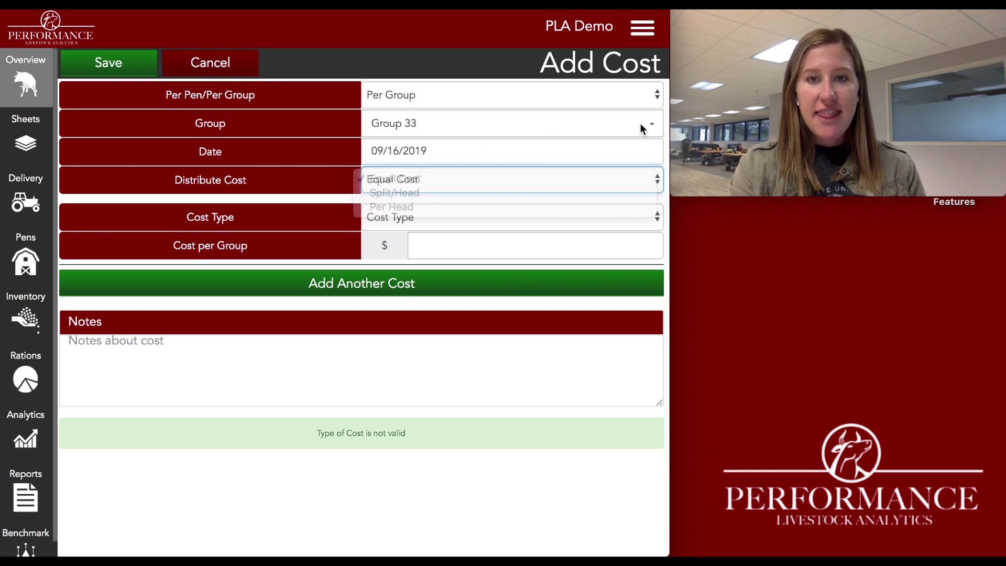
click(647, 127)
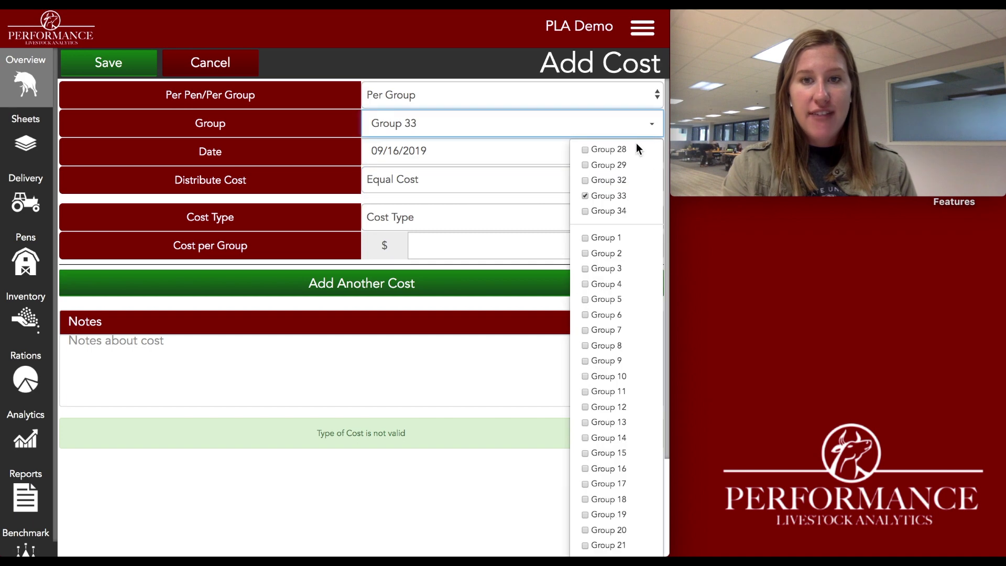
scroll(597, 266, down, 2)
scroll(610, 272, up, 2)
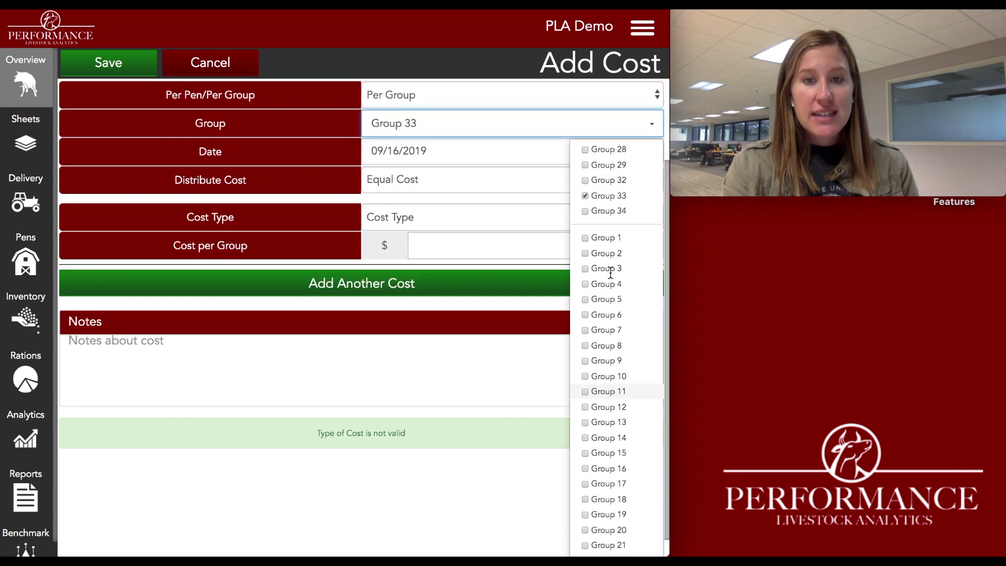
click(468, 344)
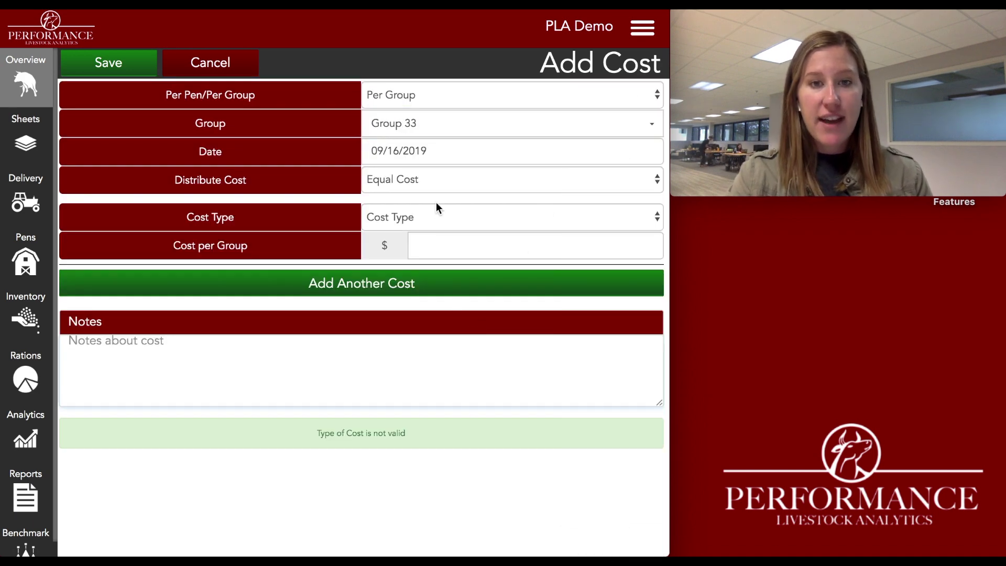
click(434, 179)
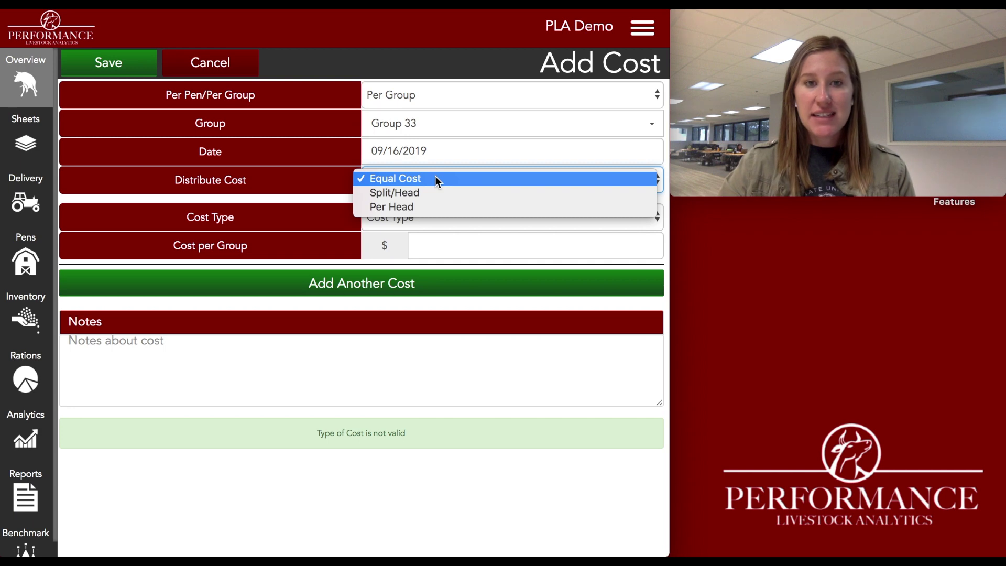
click(435, 178)
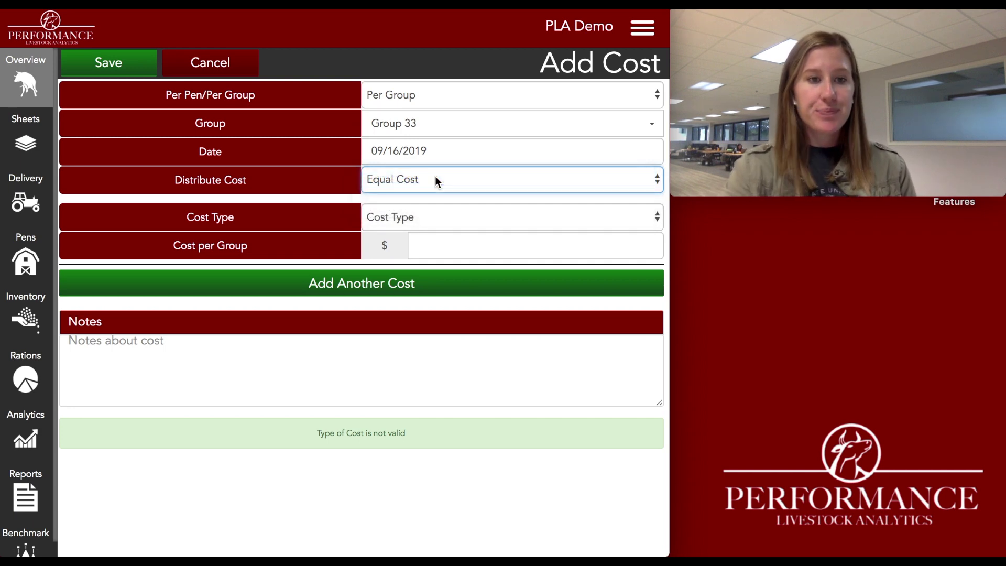
Set the cost type to Medication and choose CTC as the inventory item
click(438, 224)
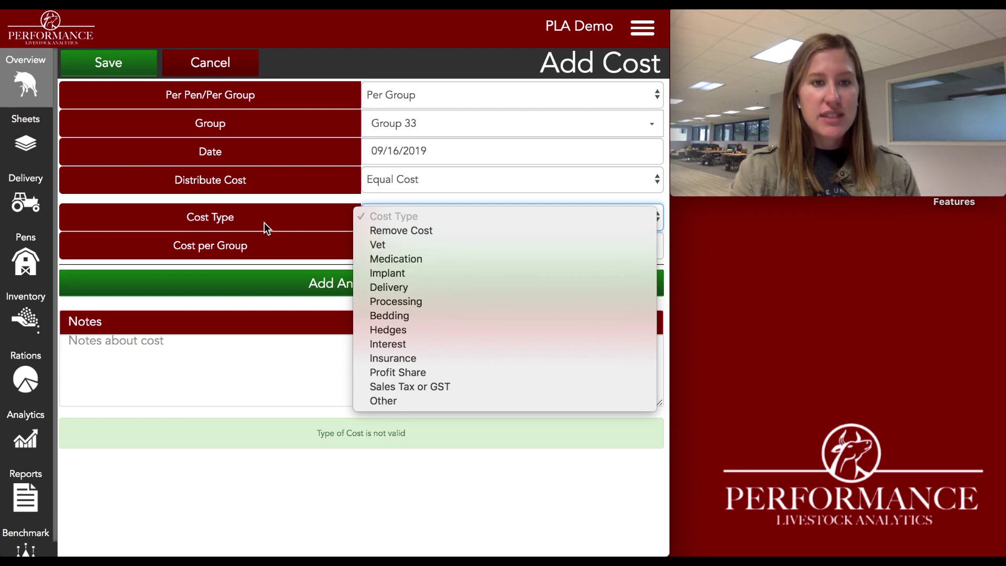
click(422, 259)
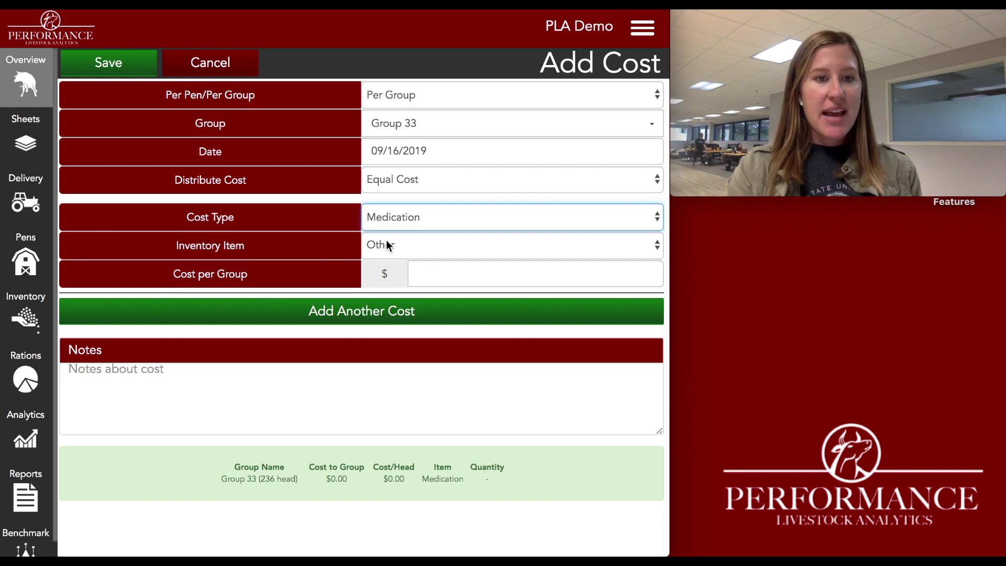
click(414, 248)
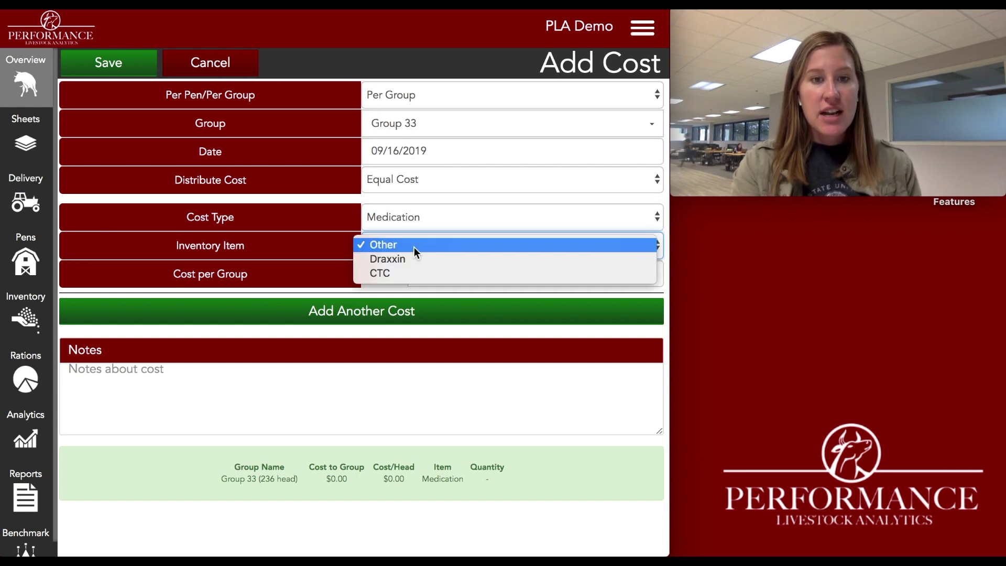
click(414, 247)
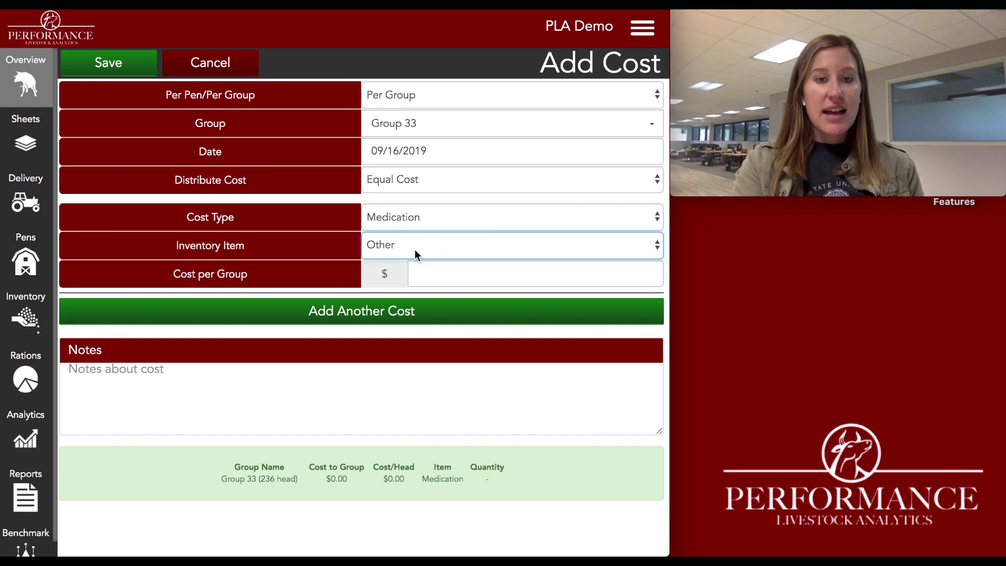
click(414, 249)
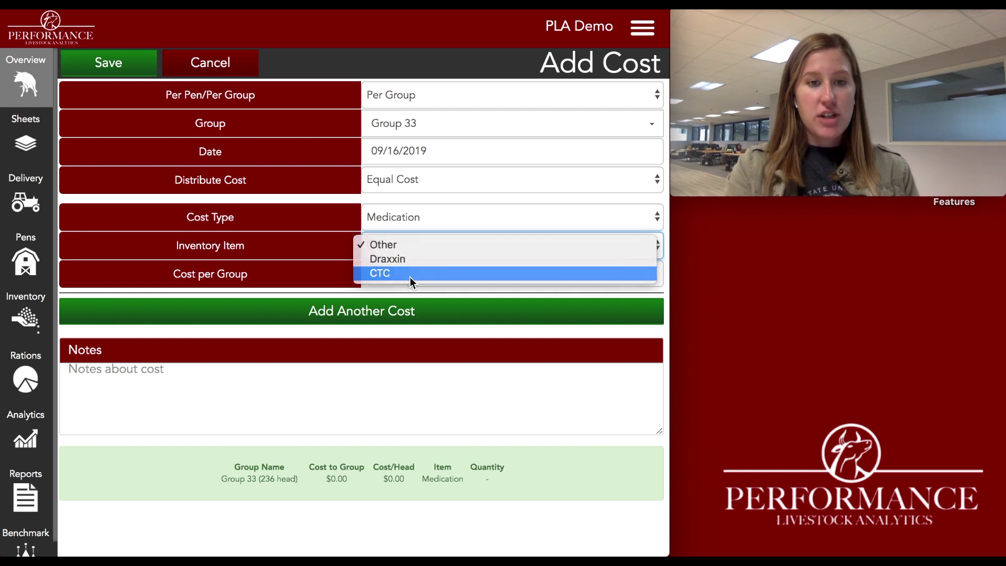
click(410, 275)
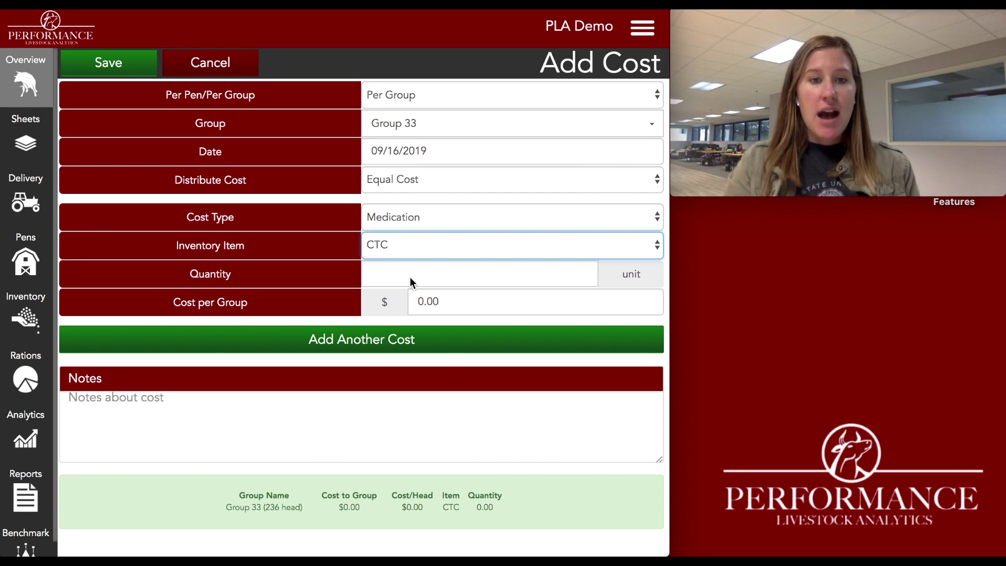
Set the quantity of CTC used to 2 units
click(410, 277)
text(2)
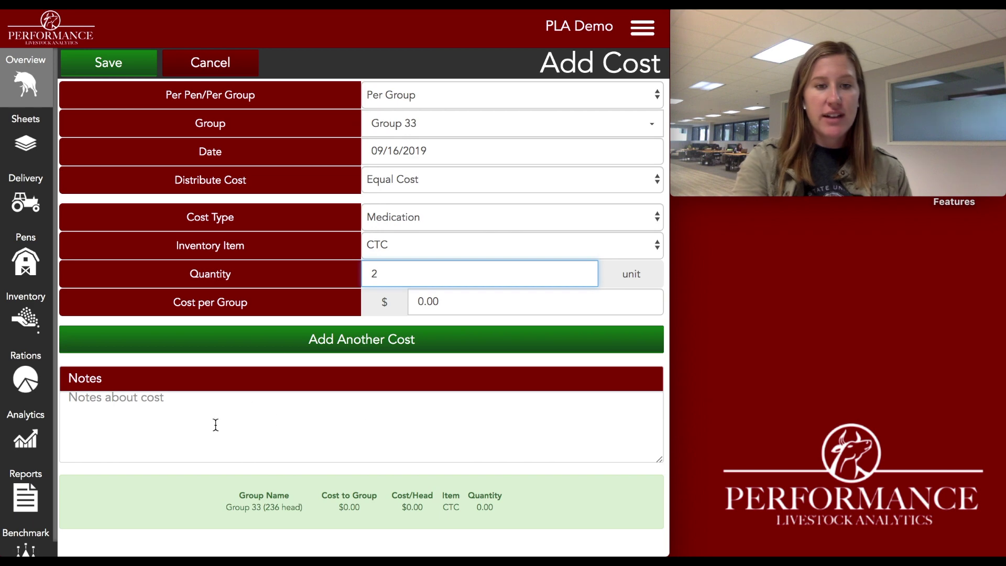
click(193, 440)
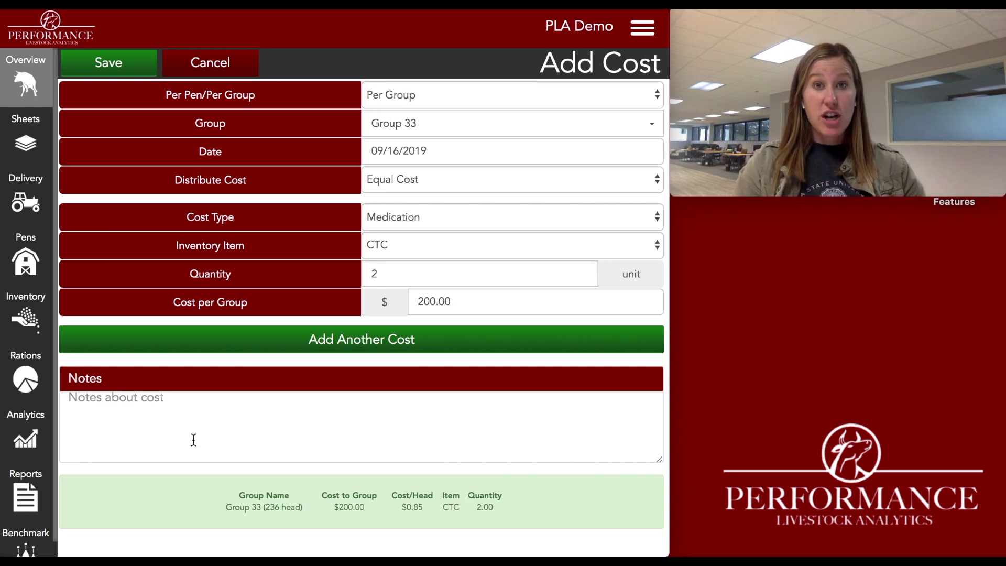
Add the note "50 lb bag" to the cost entry and save it
click(194, 439)
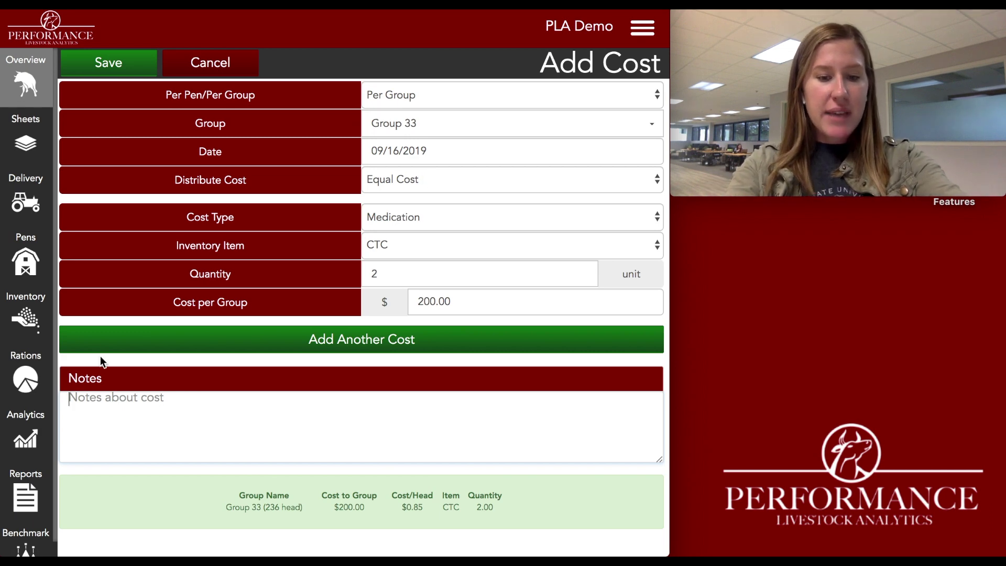
text(50 lbs)
key(BackSpace)
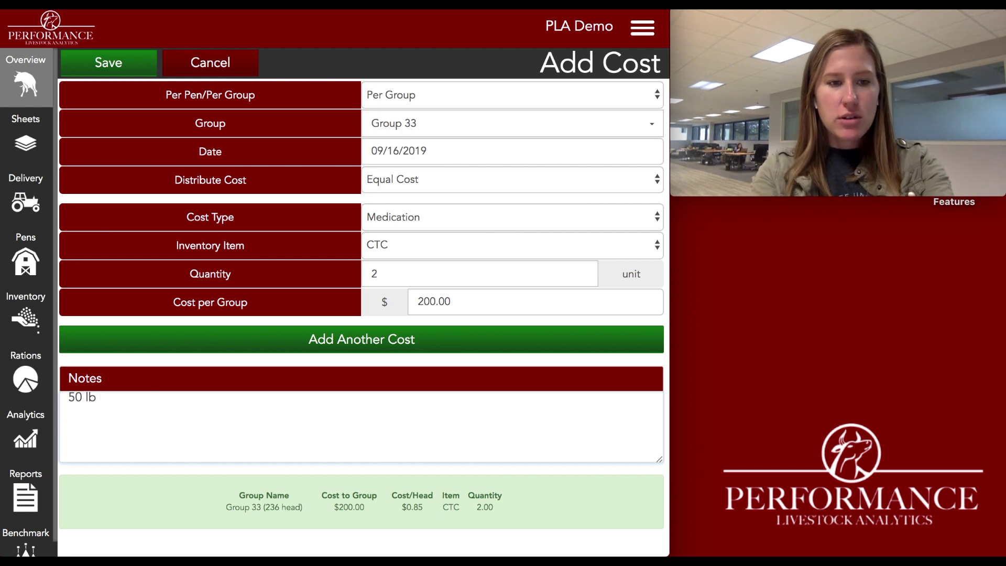
text(bag)
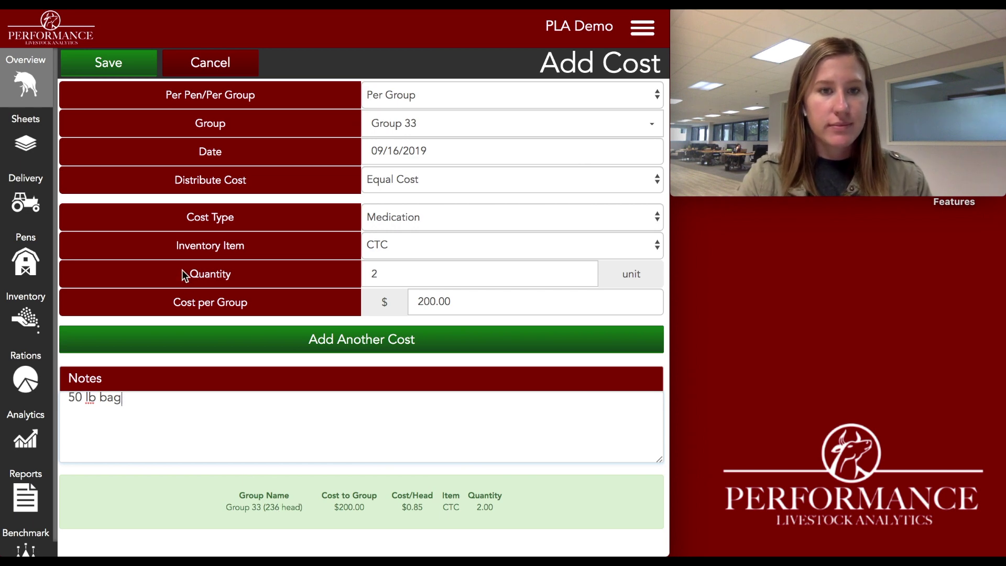
click(115, 66)
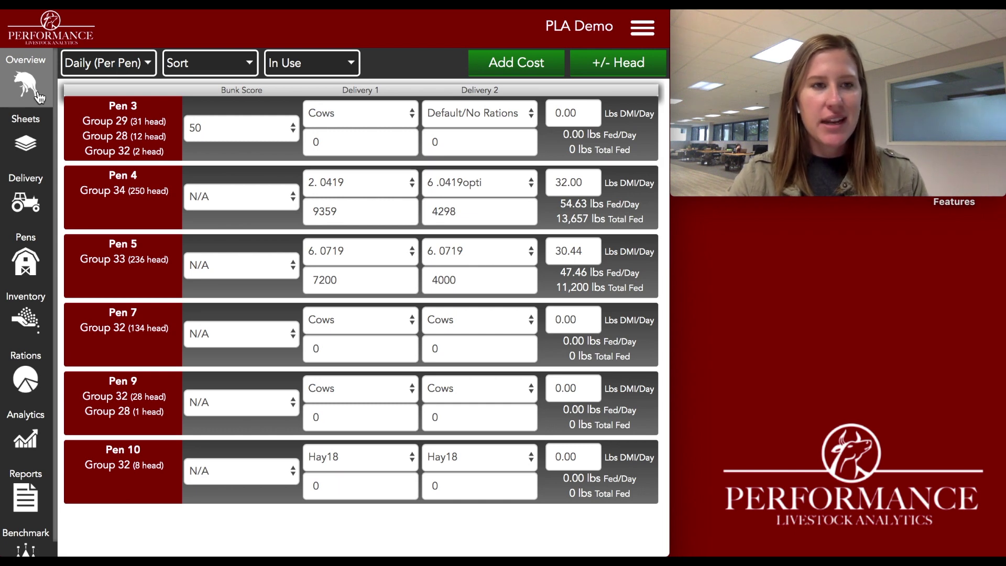
View the Added Costs sheet for Group 33 and check the note on the medication entry
click(35, 136)
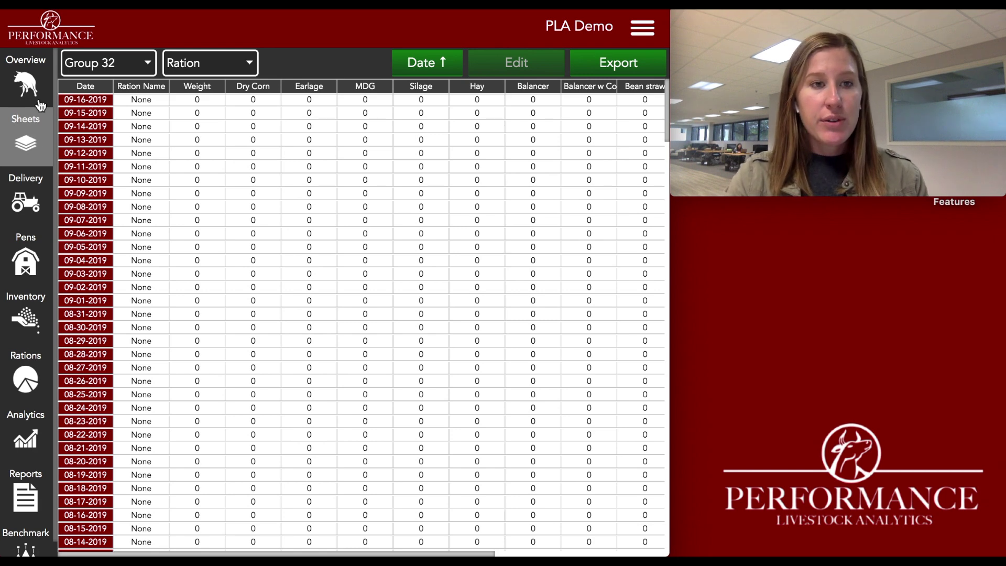
click(105, 63)
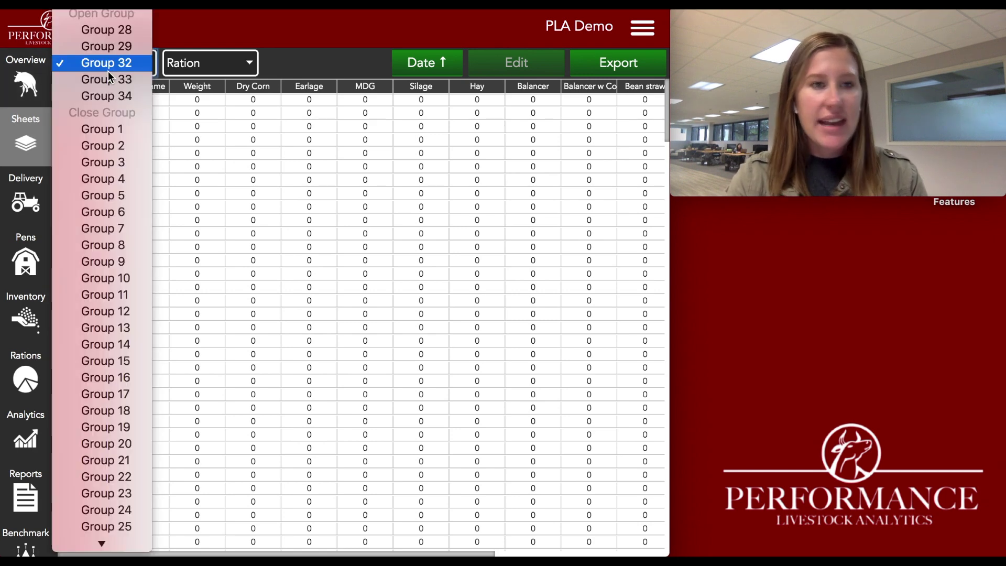
click(115, 79)
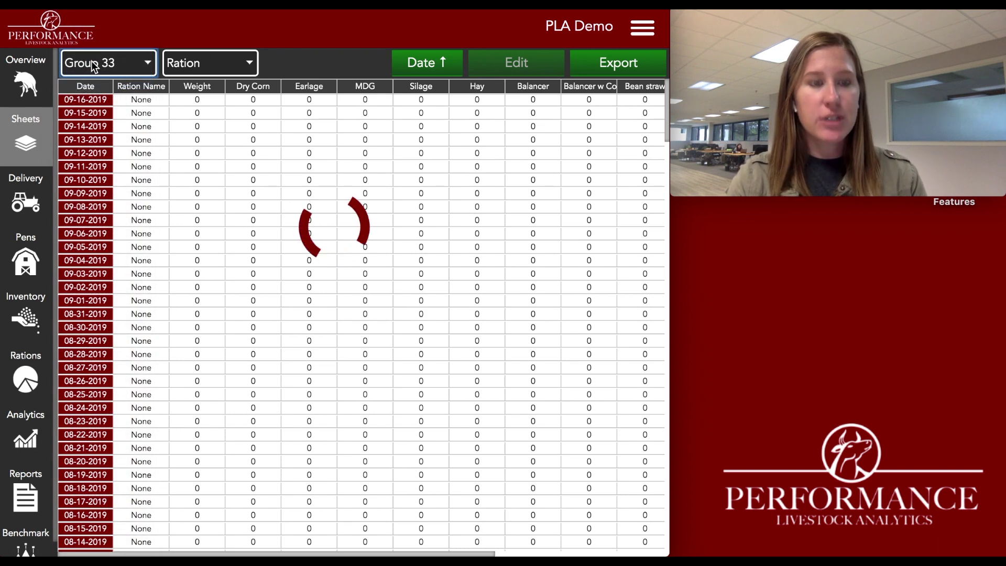
click(218, 67)
click(221, 206)
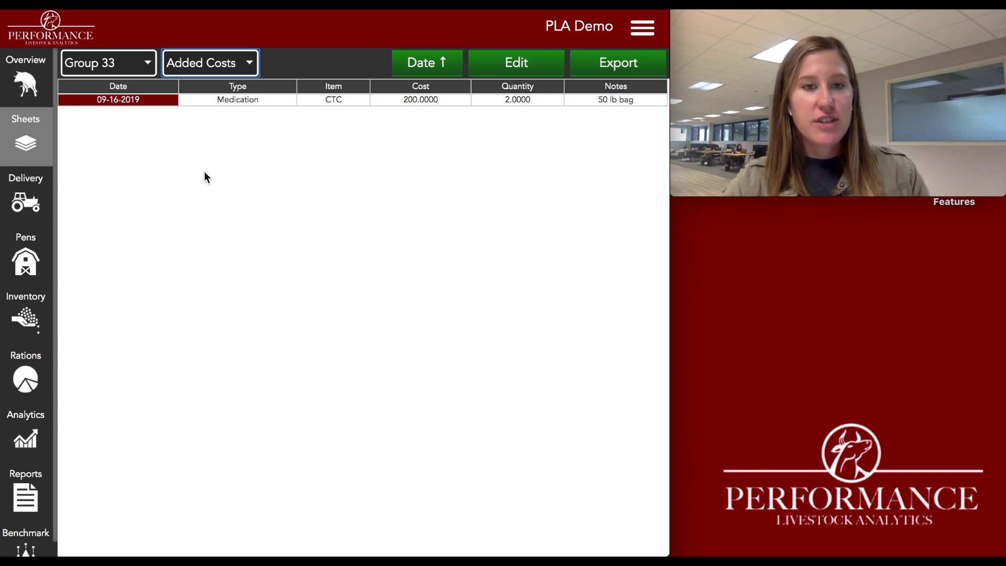
click(631, 100)
click(602, 100)
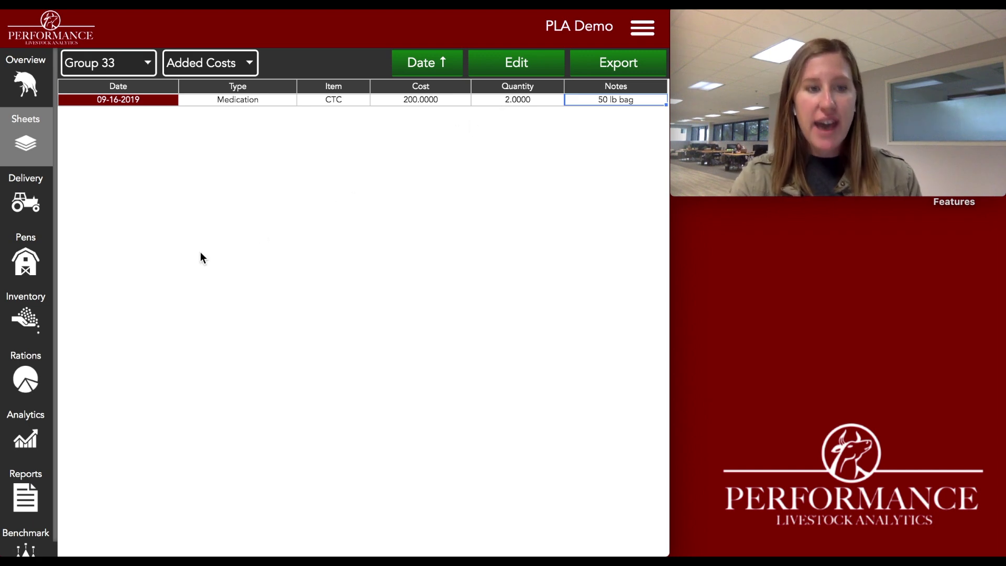
Review the CTC item's usage history in the Other inventory, then leave it without saving
click(39, 316)
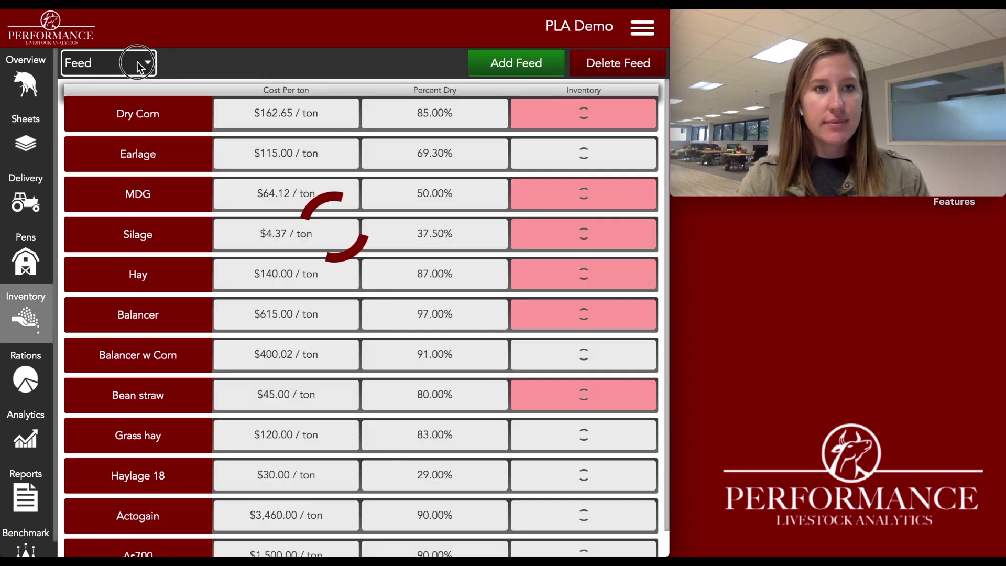
click(139, 65)
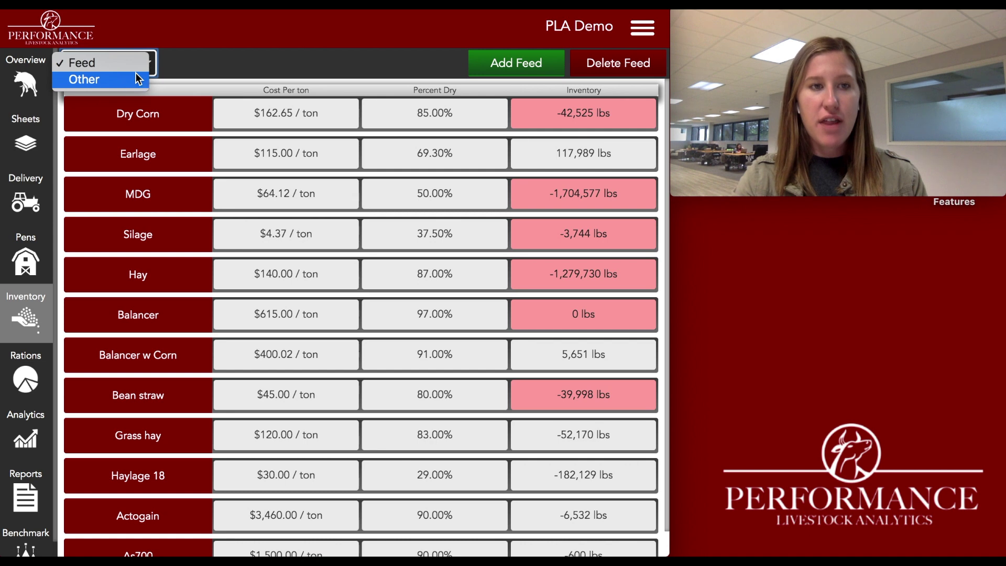
click(135, 74)
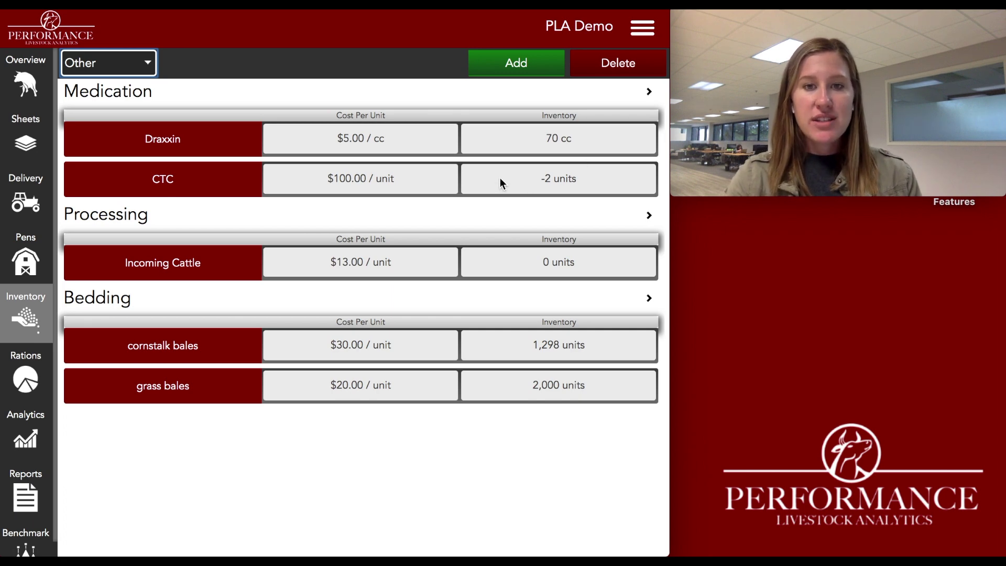
click(233, 178)
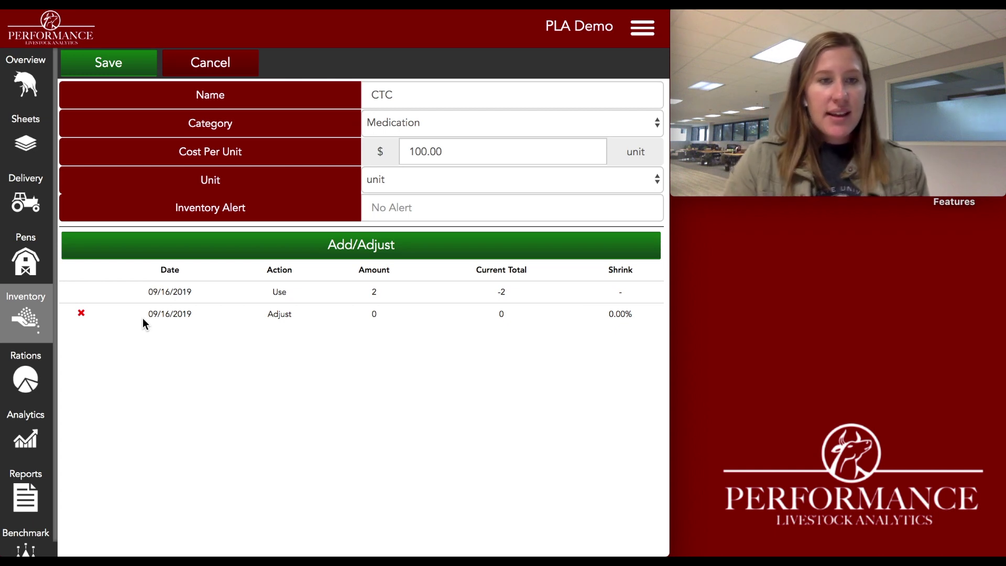
click(212, 69)
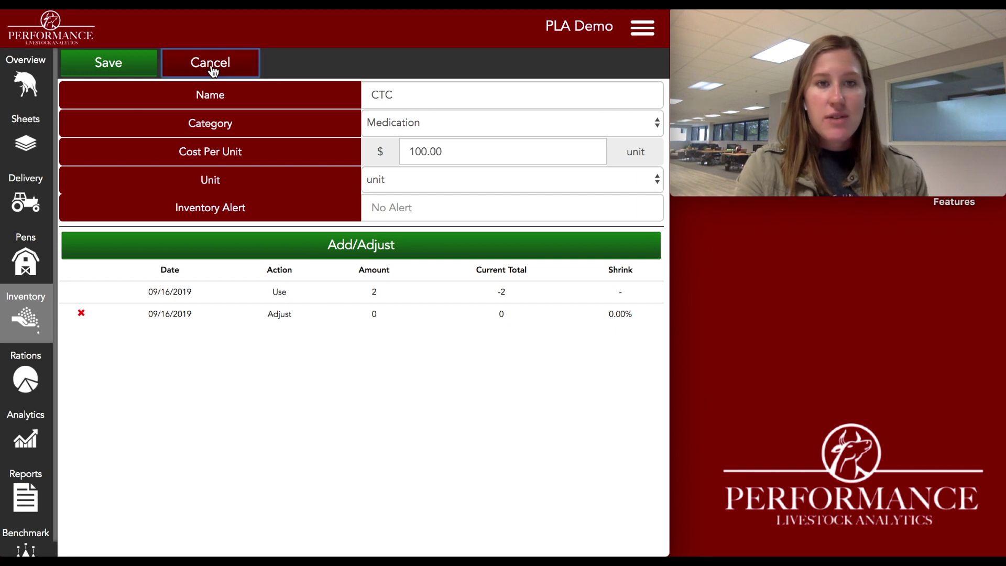